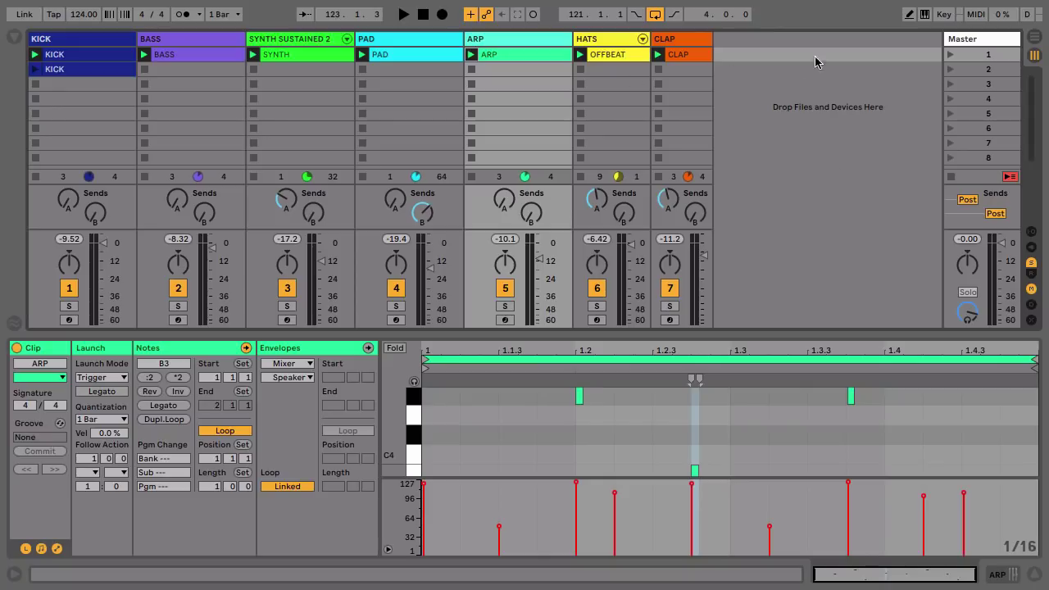
# Launch the first scene, then stop playback at 122.3.2.
pyautogui.click(951, 55)
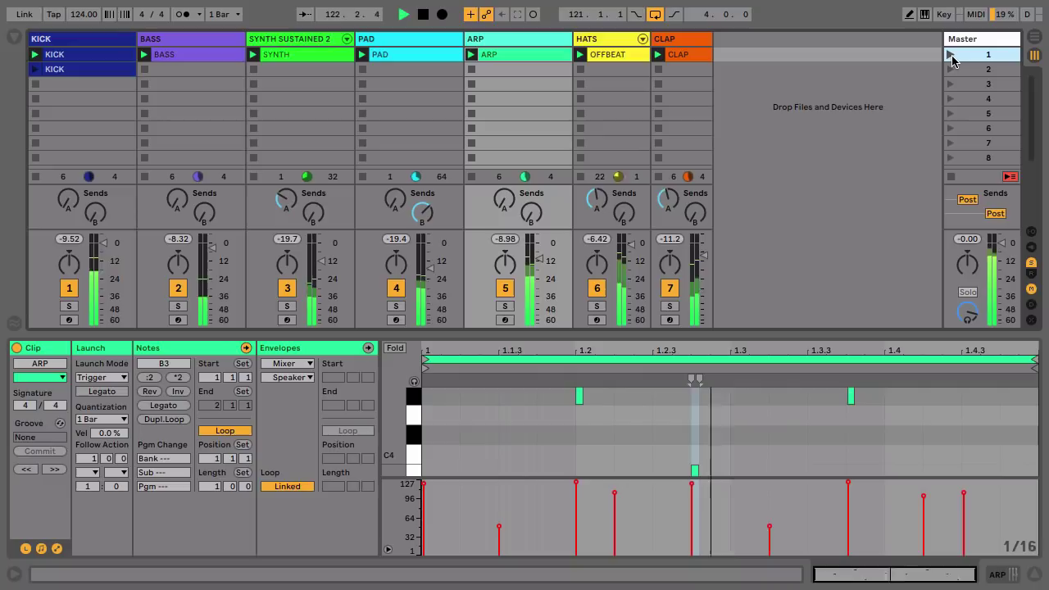
pyautogui.press('space')
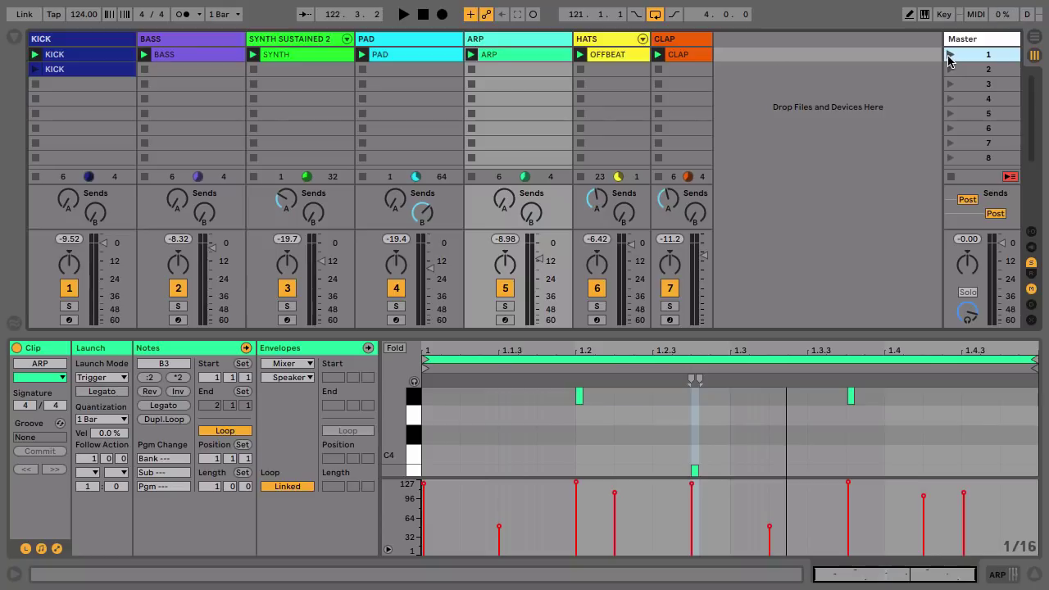
# Duplicate the BASS clip, move the copy's loop start to 1.3, and relaunch Scene 1.
pyautogui.click(213, 57)
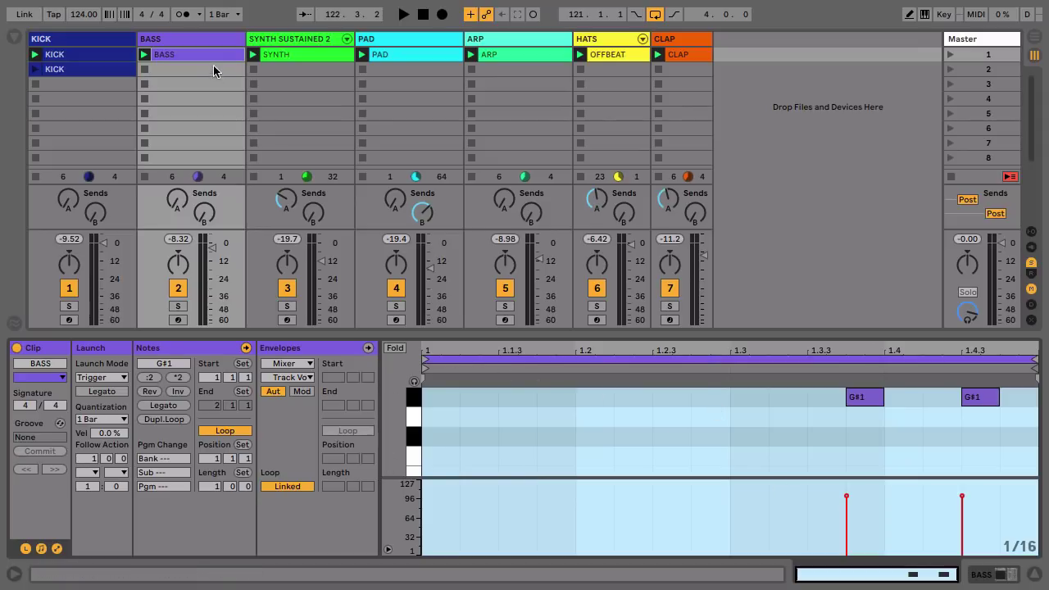
pyautogui.hotkey('ctrl', 'd')
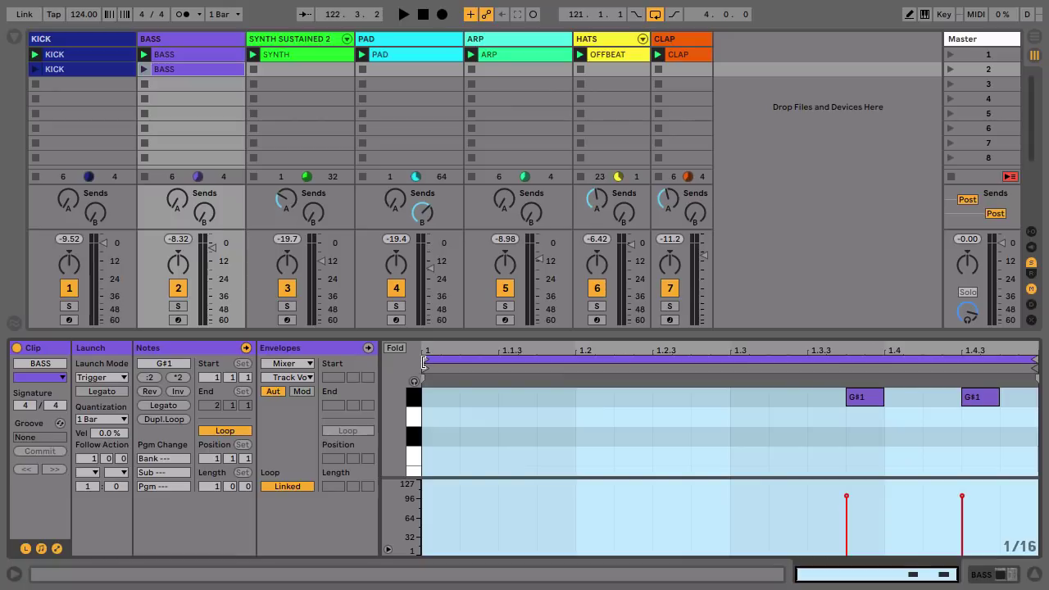
pyautogui.moveTo(425, 366); pyautogui.dragTo(718, 371)
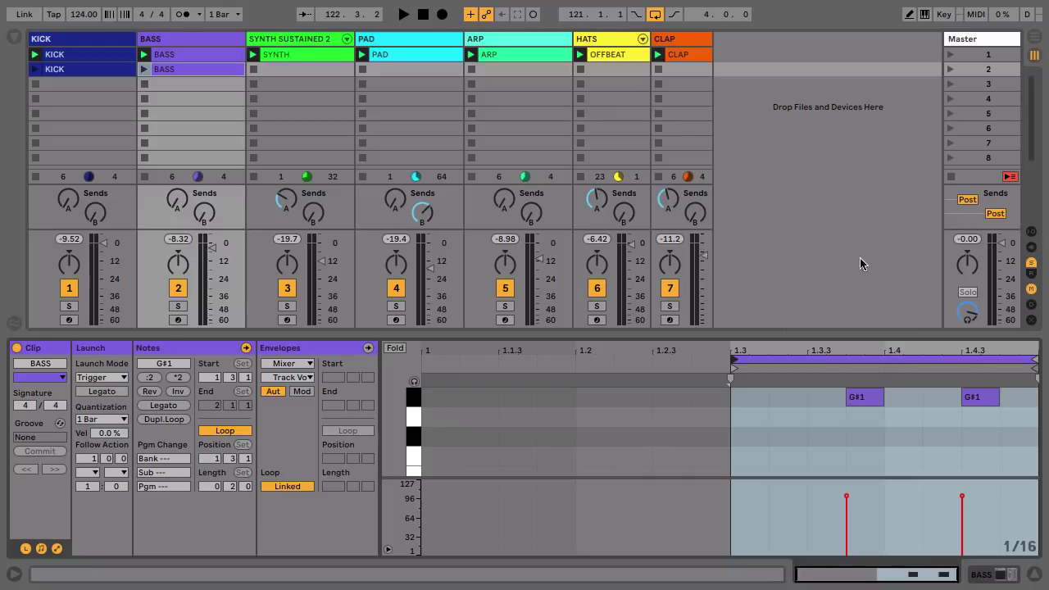
pyautogui.click(949, 59)
pyautogui.hotkey('ctrl', 'z')
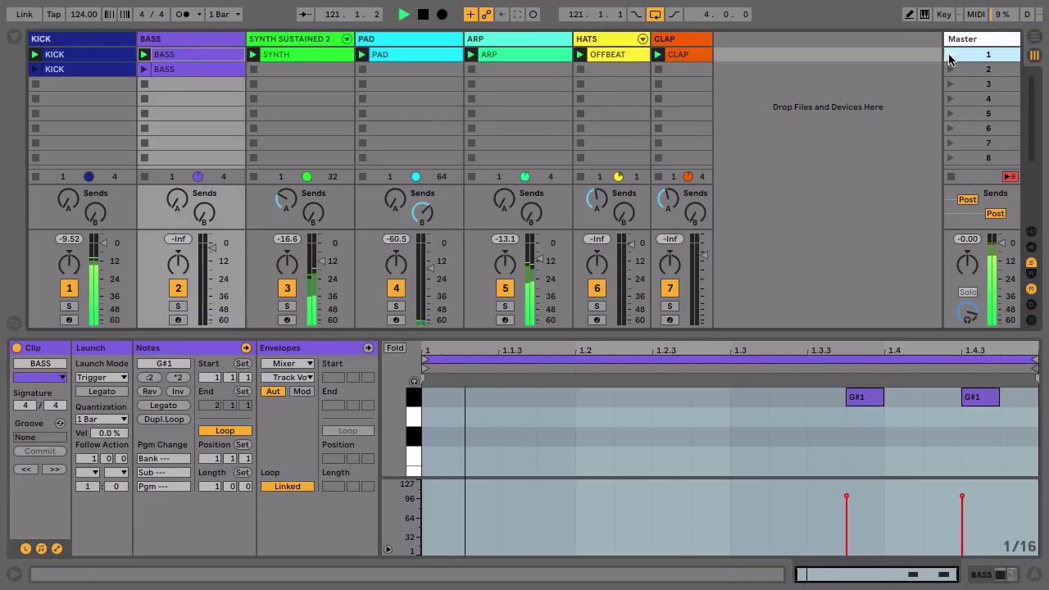
# Audition the shortened BASS clip in slot 2, then switch back to BASS clip 1.
pyautogui.click(144, 74)
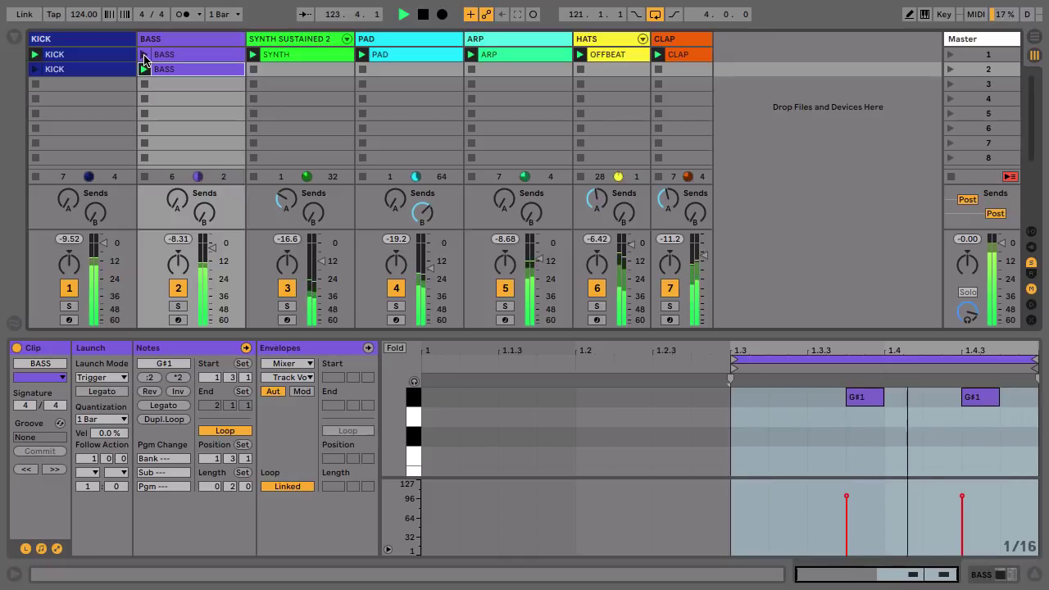
pyautogui.click(144, 55)
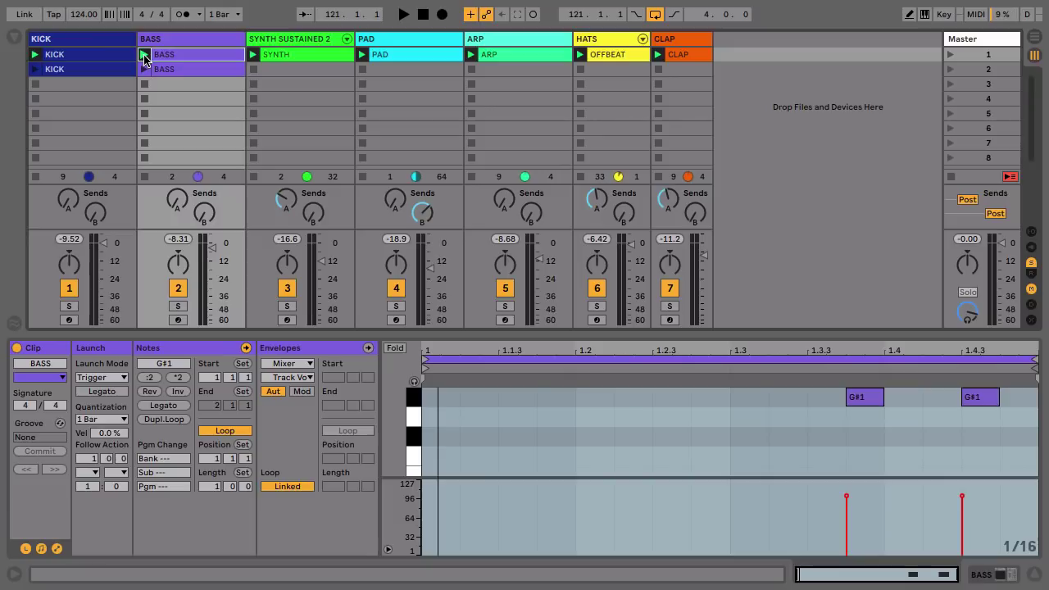
# Open the OFFBEAT clip, solo the HATS track, and start the clip playing.
pyautogui.click(614, 55)
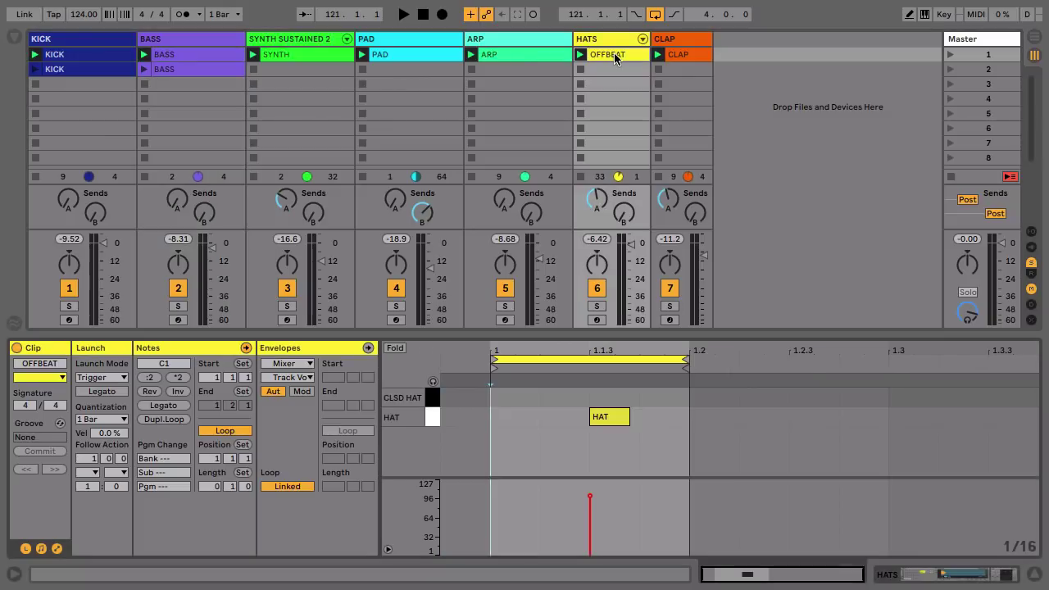
pyautogui.click(597, 305)
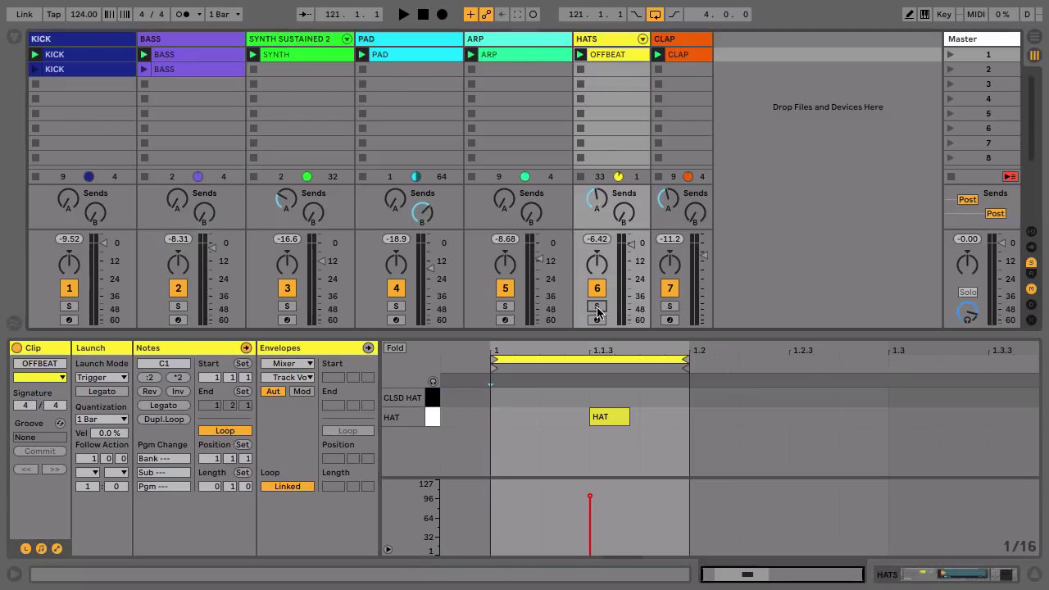
pyautogui.click(580, 54)
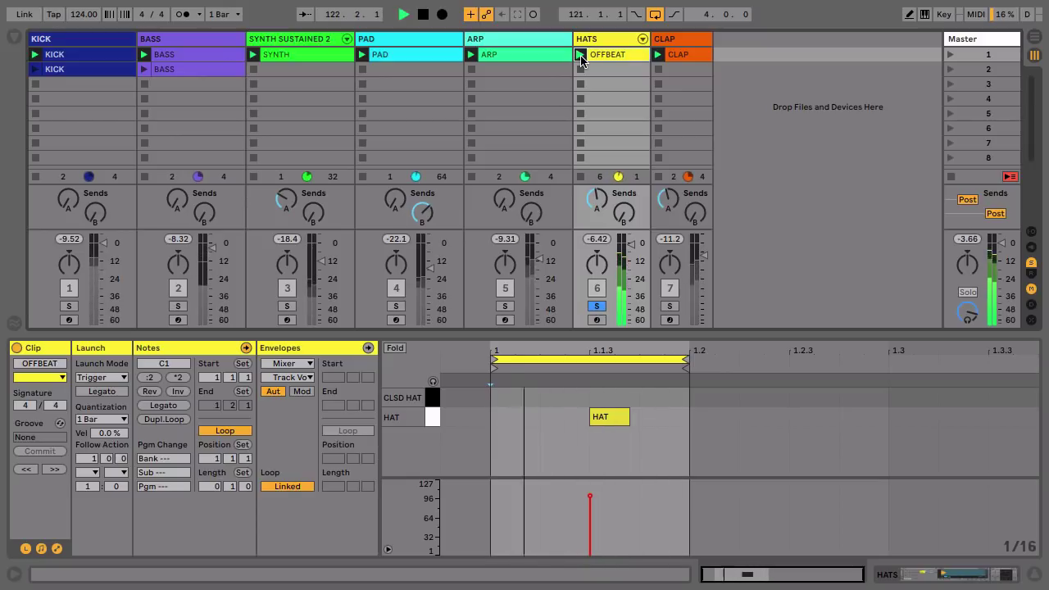
# Add a note at 1.1.1, move it to CLSD HAT, and copy it into four sixteenths.
pyautogui.click(509, 423)
pyautogui.doubleClick(509, 424)
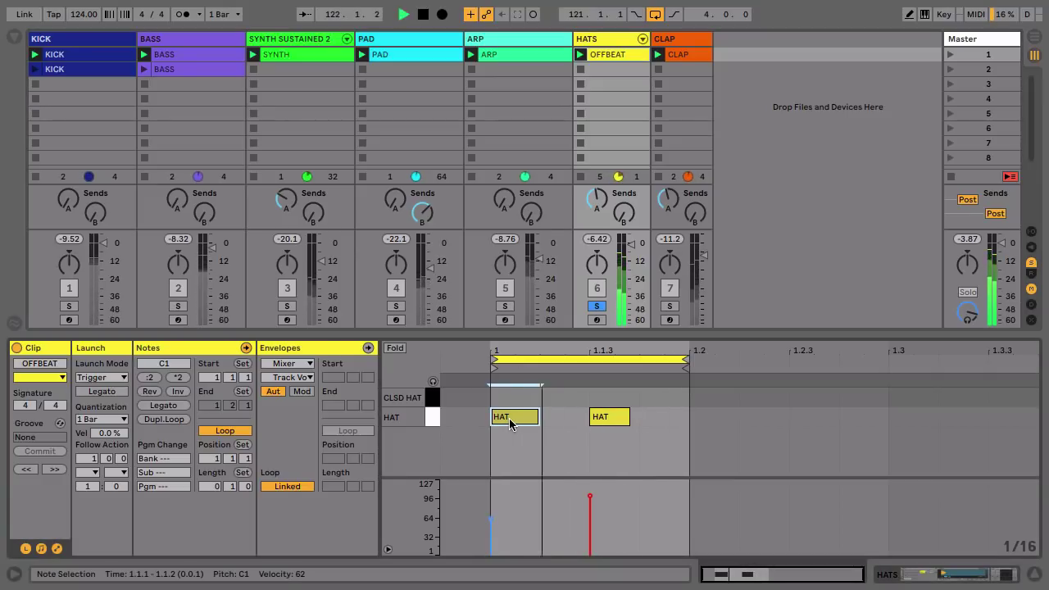
pyautogui.press('space')
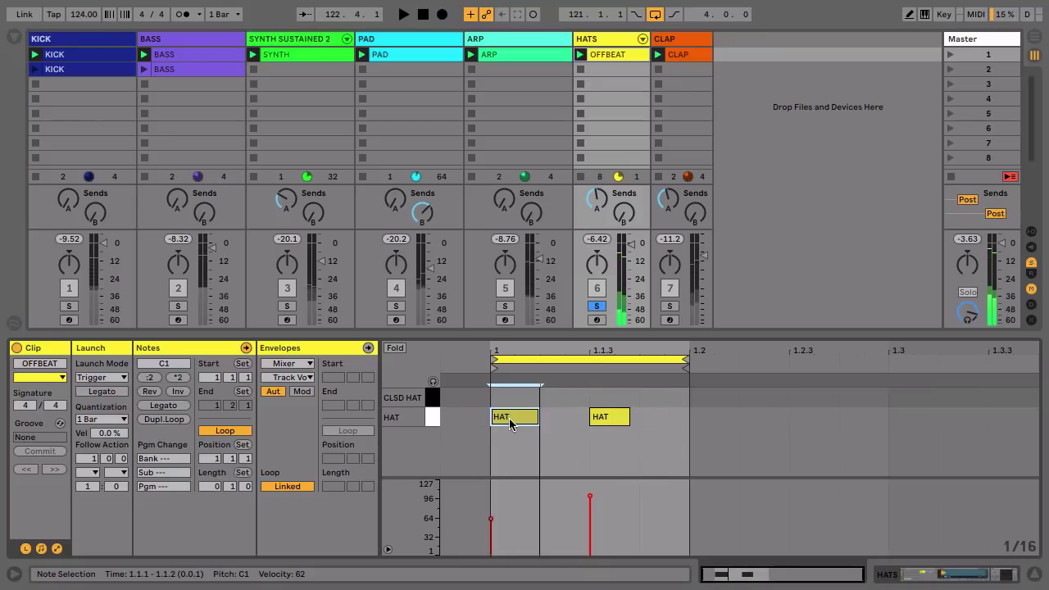
pyautogui.moveTo(509, 424); pyautogui.dragTo(509, 403)
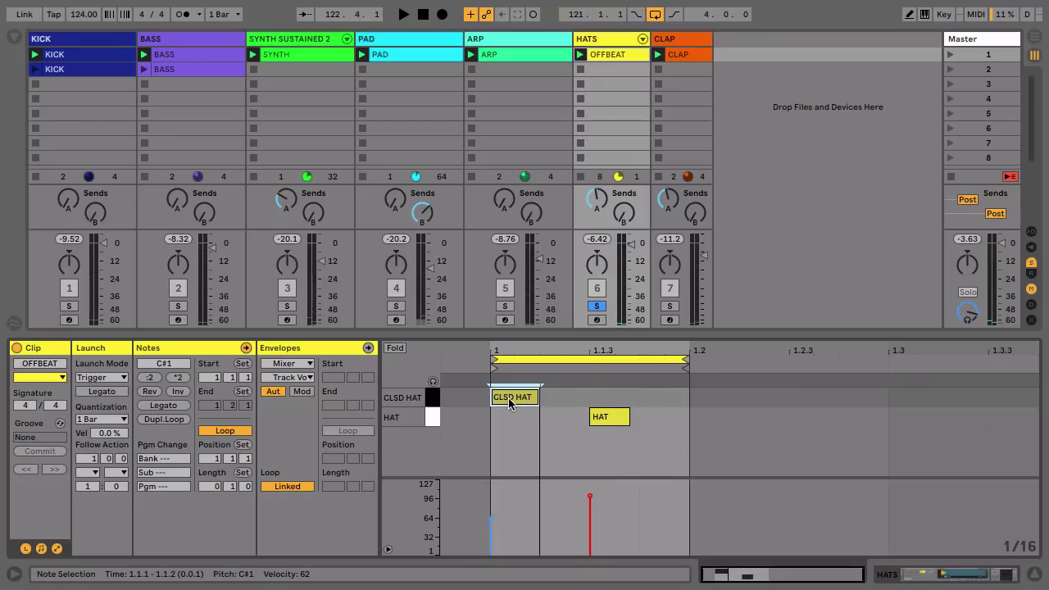
pyautogui.hotkey('ctrl', 'd')
pyautogui.hotkey('ctrl', 'd')
pyautogui.hotkey('ctrl', 'd')
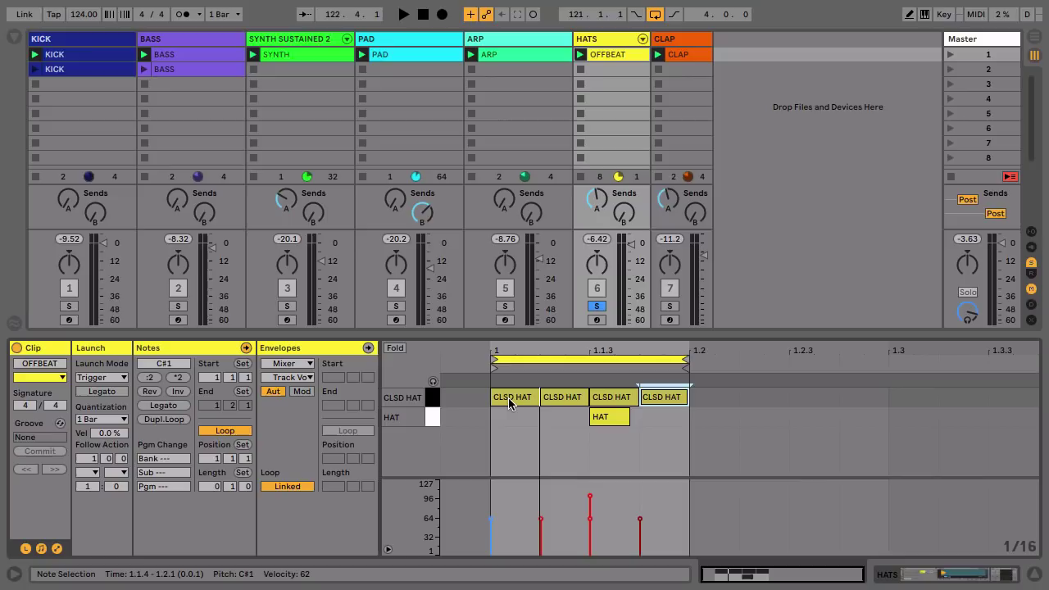
pyautogui.press('space')
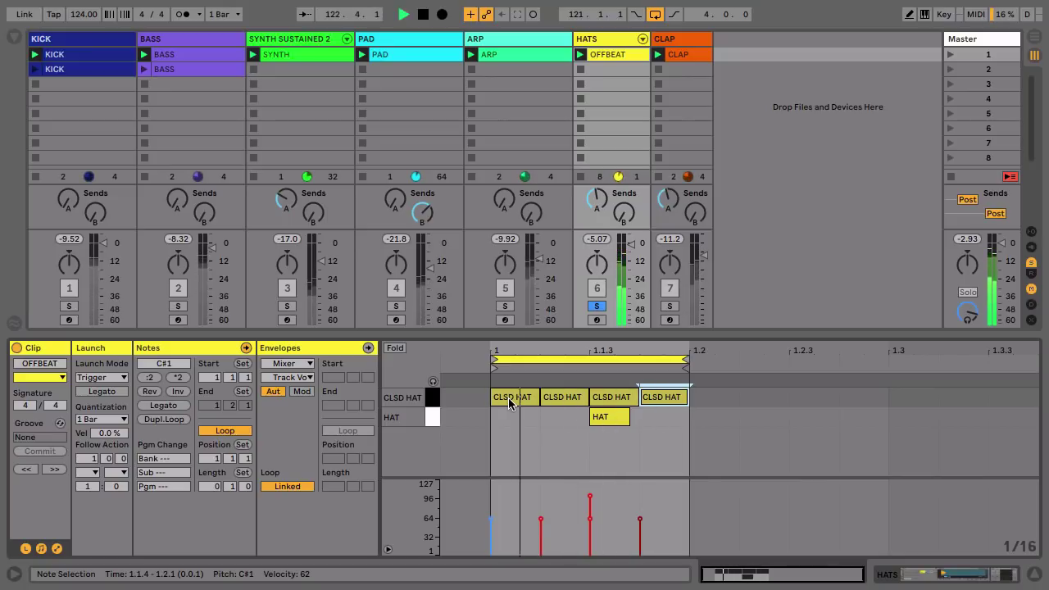
# Duplicate the OFFBEAT clip, delete the original's closed-hat notes, and play Scene 1.
pyautogui.click(607, 58)
pyautogui.press('space')
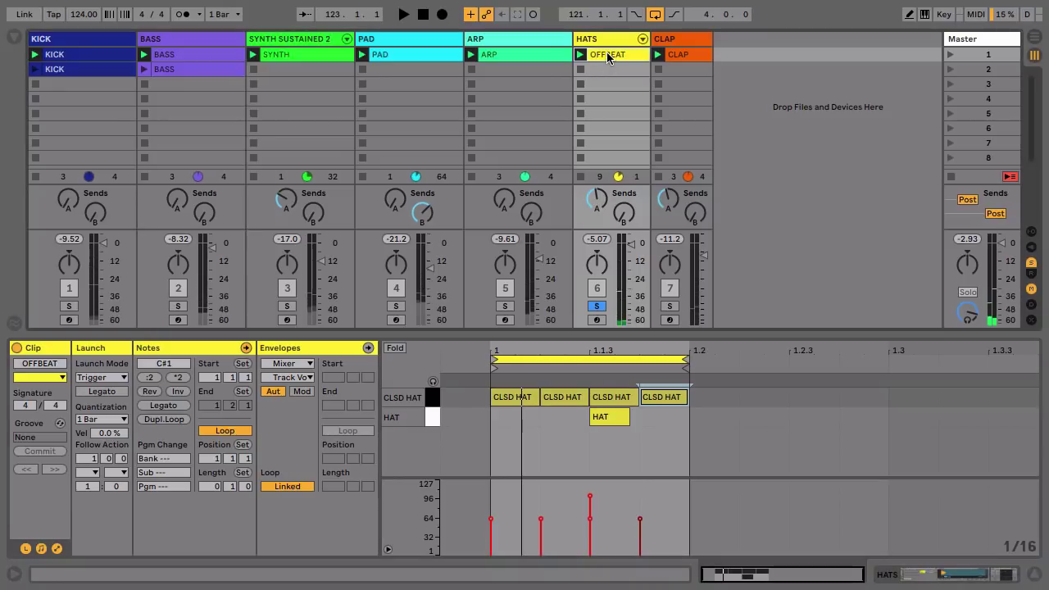
pyautogui.hotkey('ctrl', 'd')
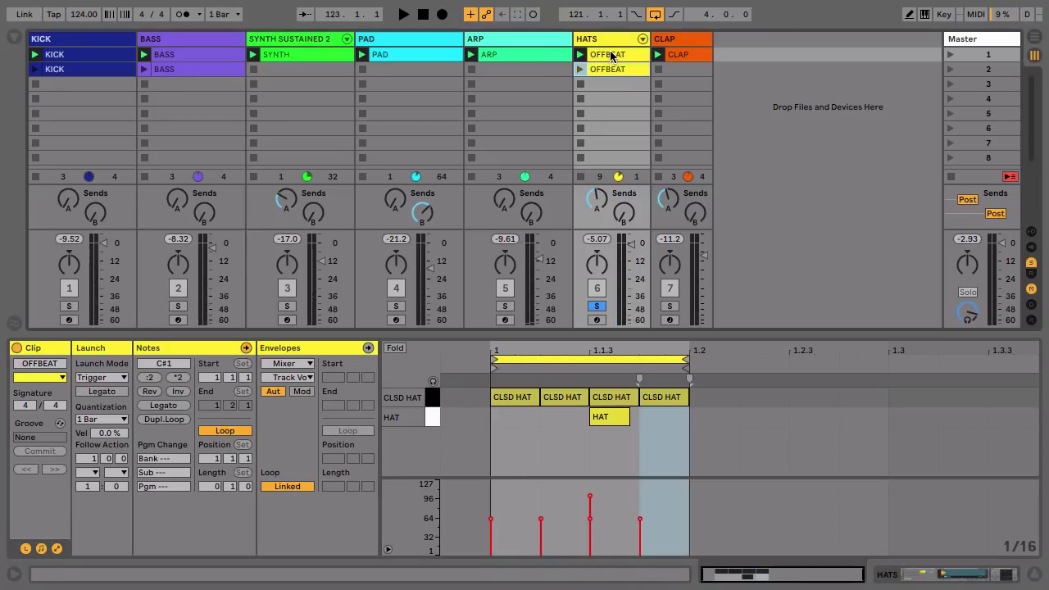
pyautogui.click(424, 404)
pyautogui.press('Delete')
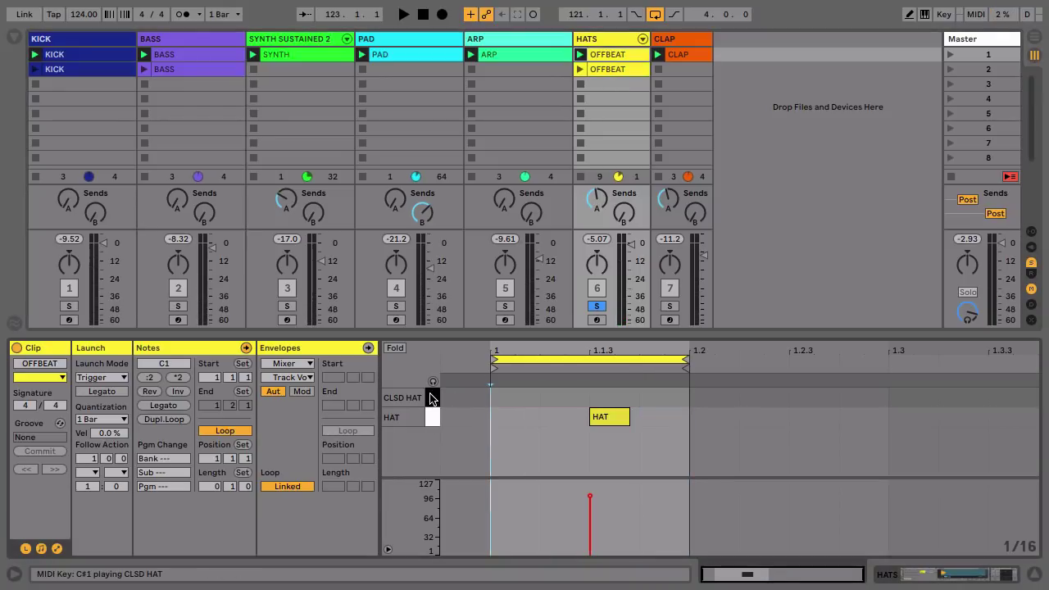
pyautogui.click(949, 54)
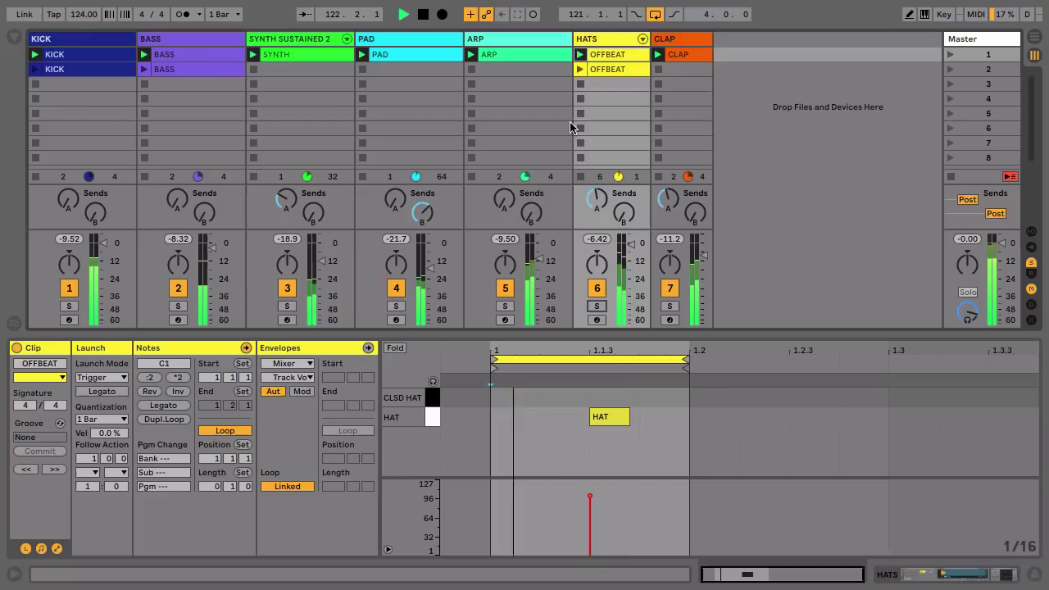
# Launch the OFFBEAT copy and try it with its four CLSD HAT notes deleted.
pyautogui.click(580, 69)
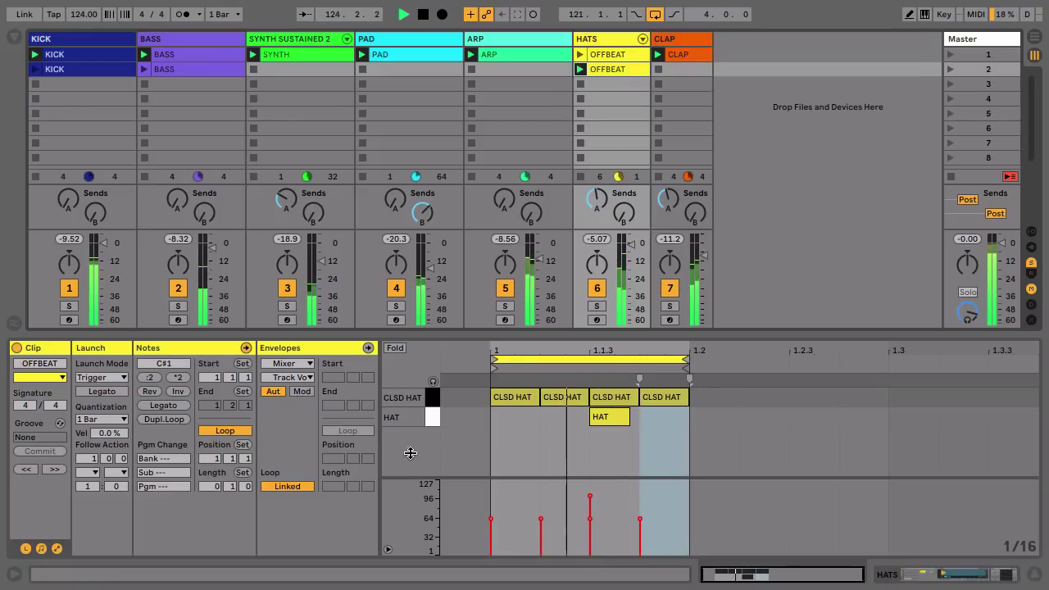
pyautogui.click(431, 397)
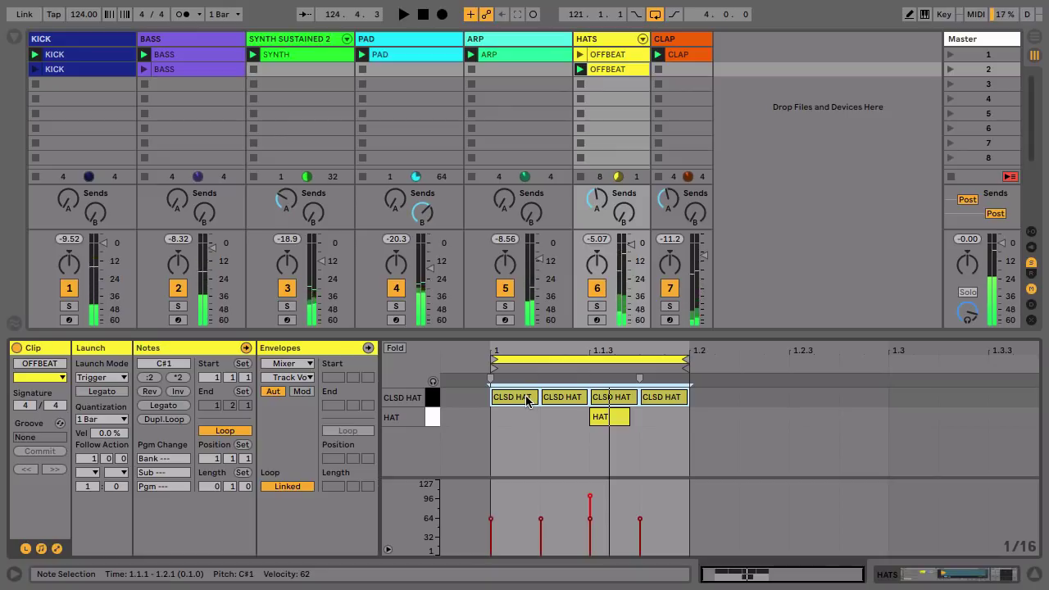
pyautogui.moveTo(527, 401); pyautogui.dragTo(527, 401)
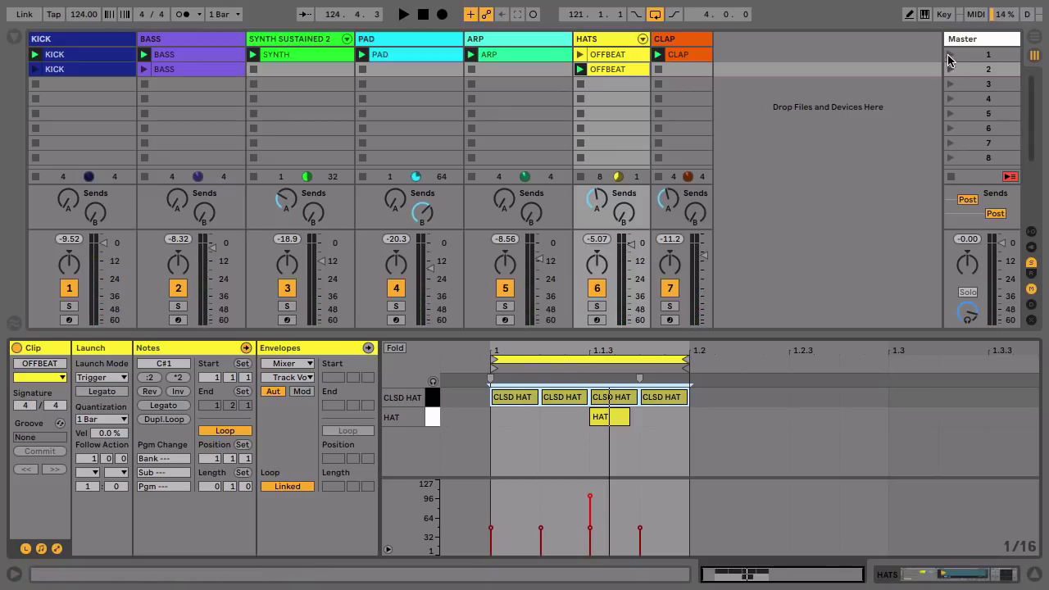
pyautogui.press('Delete')
pyautogui.click(949, 55)
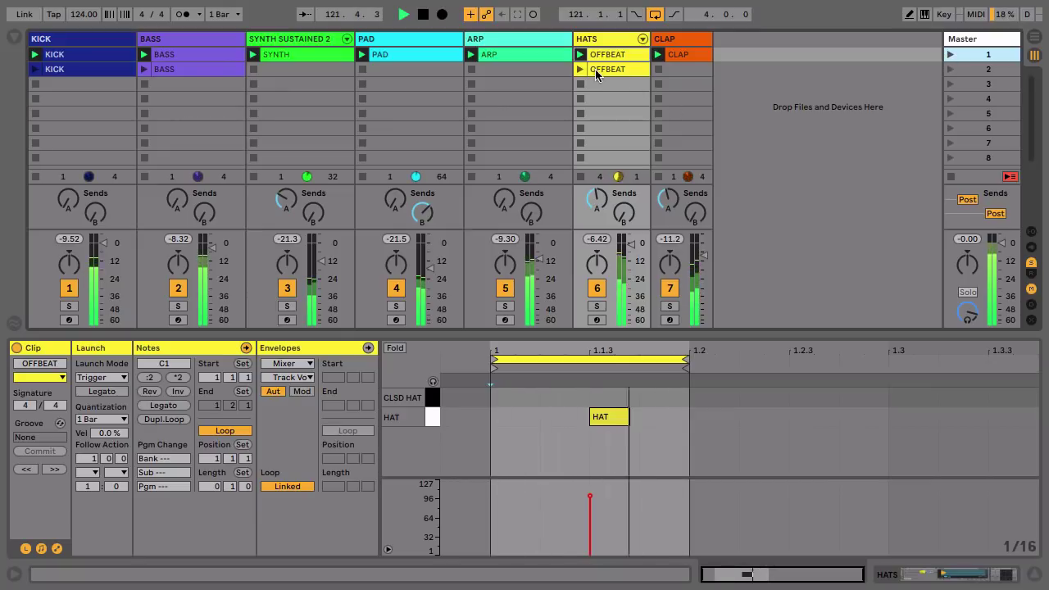
# Undo the closed-hat deletion and switch the bass to its second clip.
pyautogui.click(579, 70)
pyautogui.hotkey('ctrl', 'z')
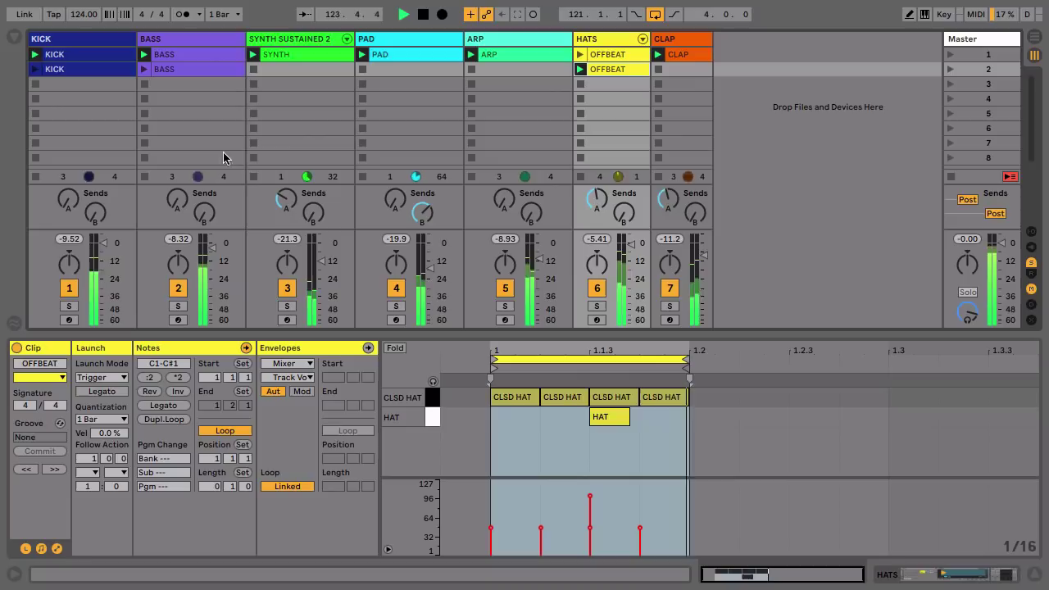
pyautogui.click(144, 70)
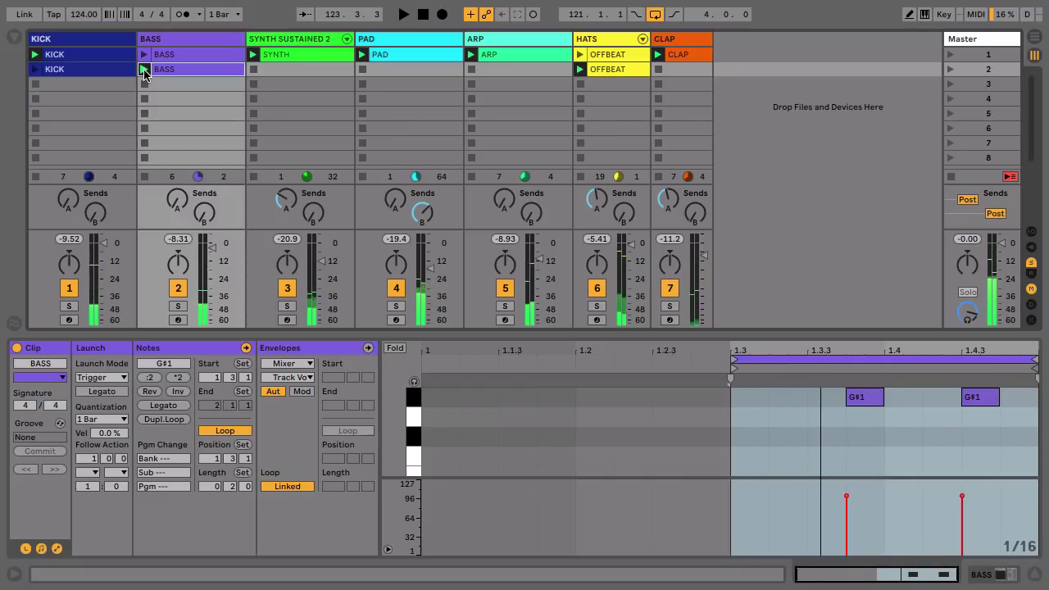
pyautogui.click(806, 102)
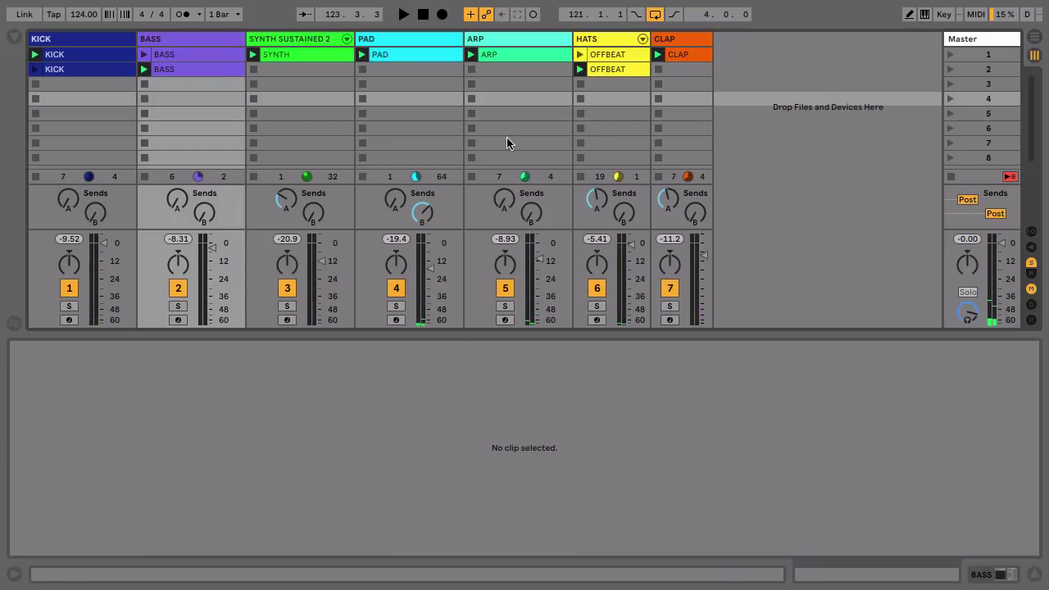
# Open the ARP clip in an enlarged note editor and listen to the arpeggio.
pyautogui.click(514, 55)
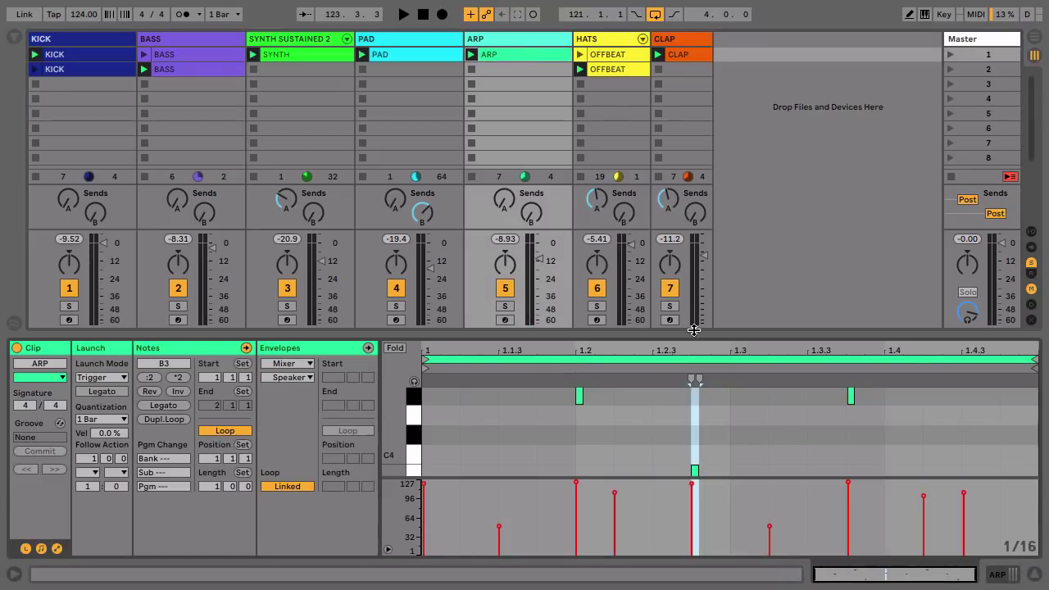
pyautogui.moveTo(697, 334); pyautogui.dragTo(663, 175)
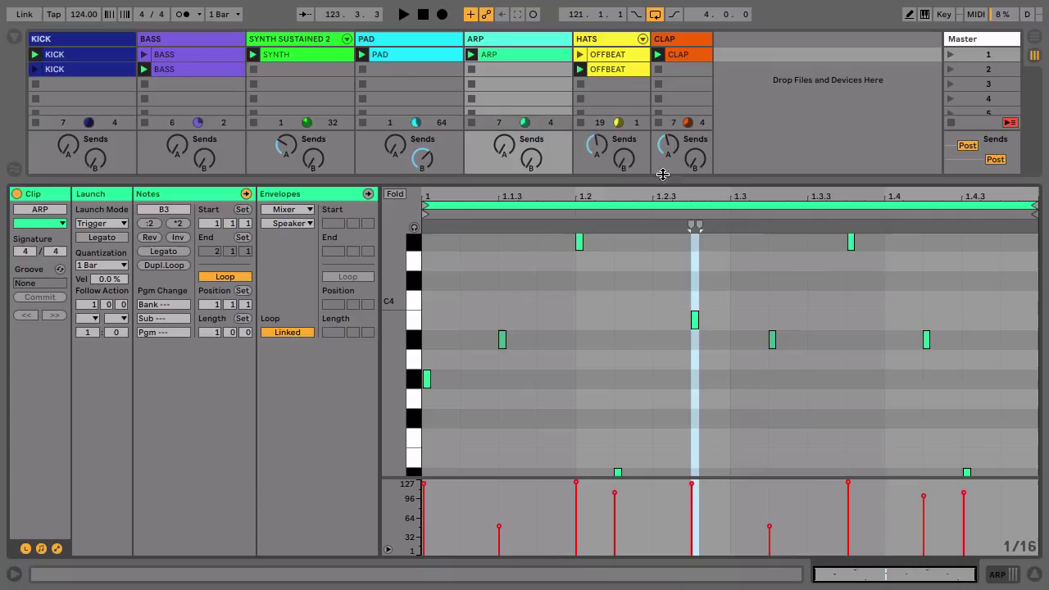
pyautogui.click(471, 55)
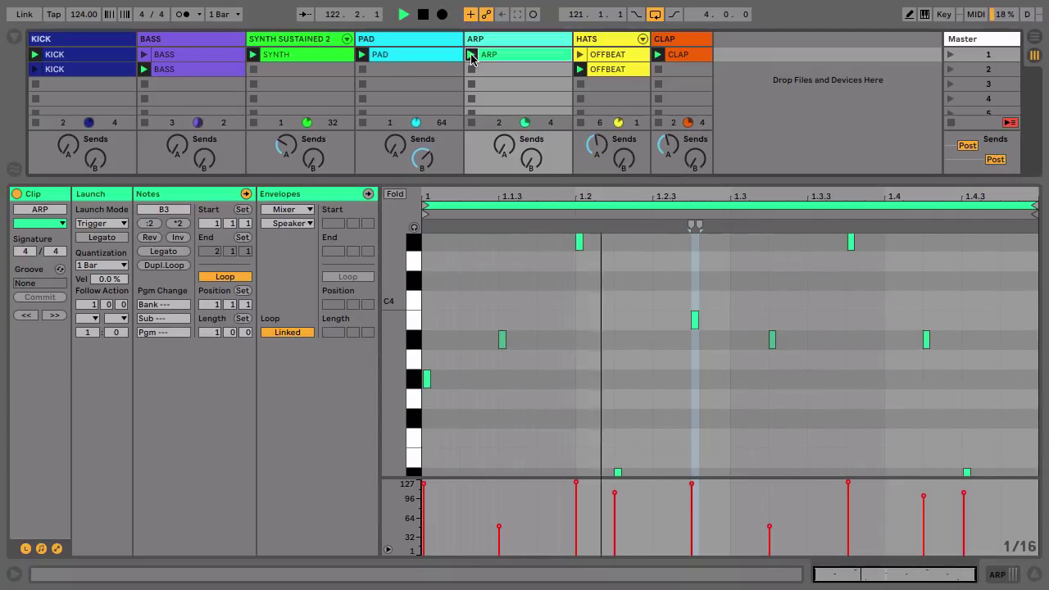
pyautogui.press('space')
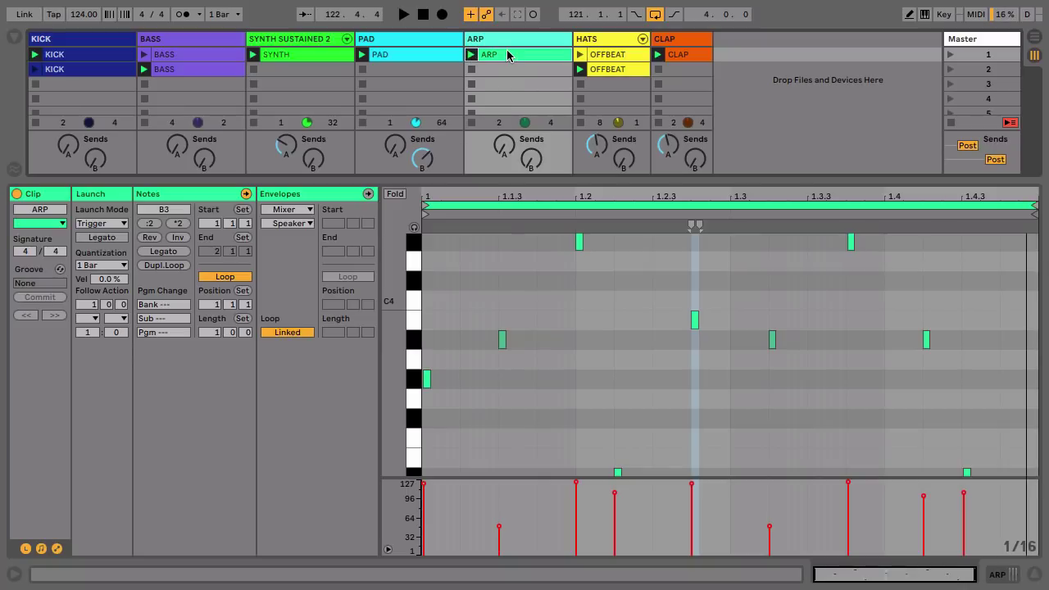
# Duplicate the ARP clip, end the copy's loop at 1.3, and launch it.
pyautogui.hotkey('ctrl', 'd')
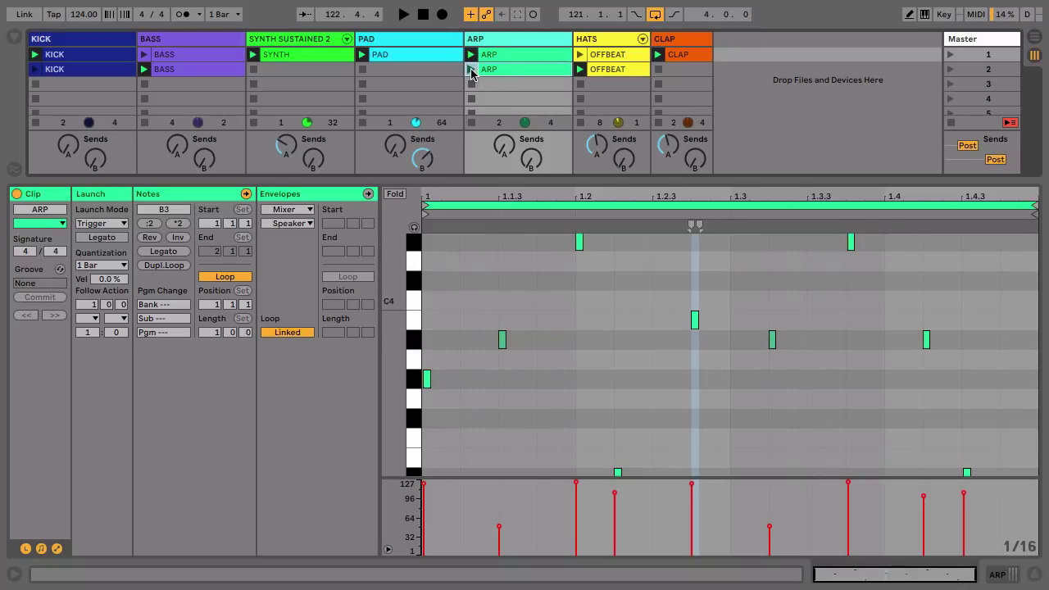
pyautogui.moveTo(1033, 200)
pyautogui.mouseDown()
pyautogui.moveTo(696, 200)
pyautogui.moveTo(729, 200)
pyautogui.mouseUp()
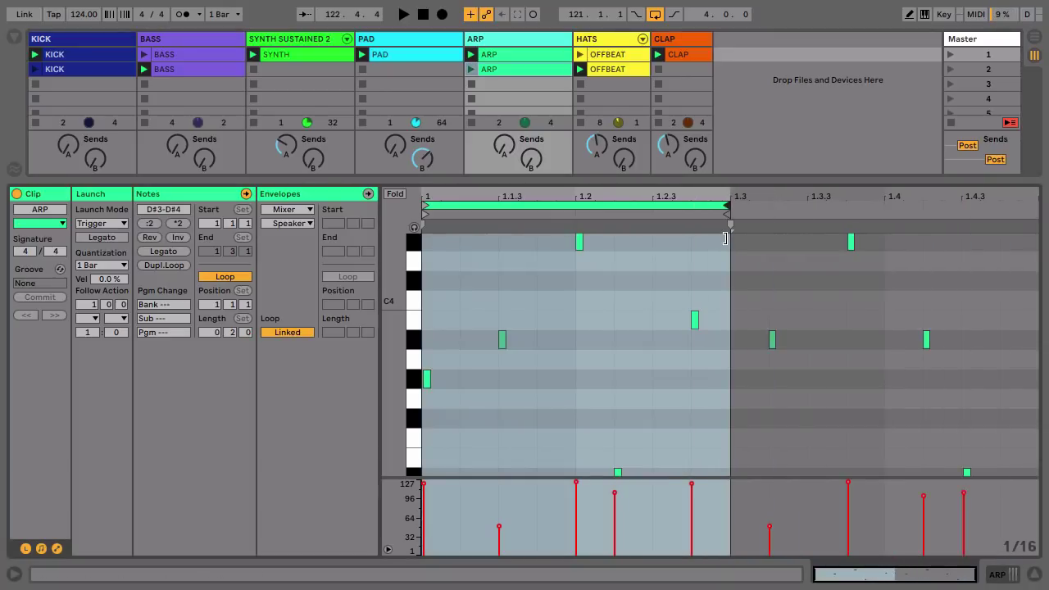
pyautogui.click(471, 70)
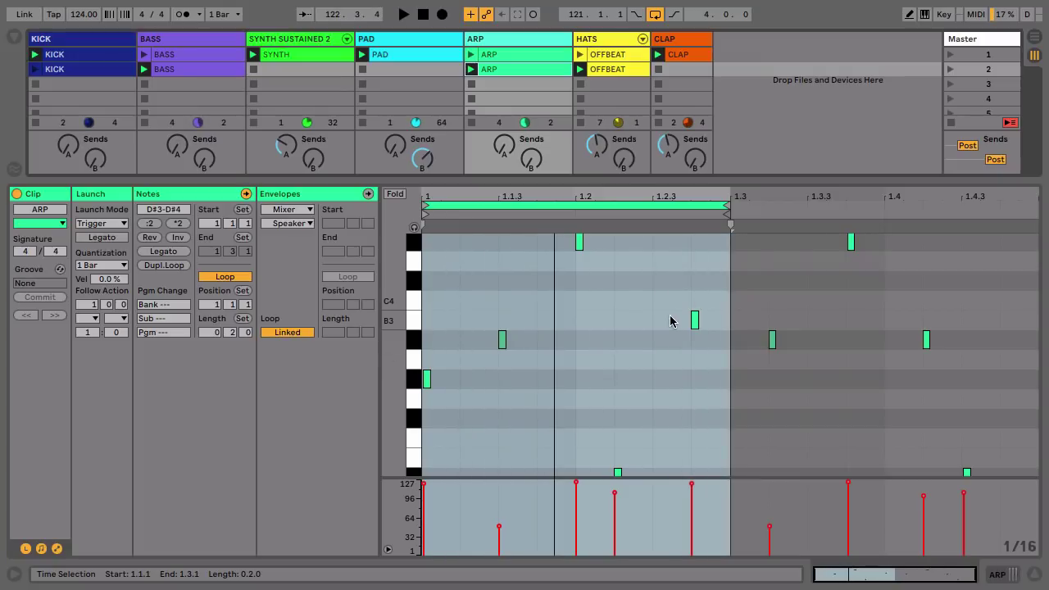
# Move the B3 note at 1.2.4 one sixteenth earlier and down to A#3.
pyautogui.click(694, 319)
pyautogui.press('Left')
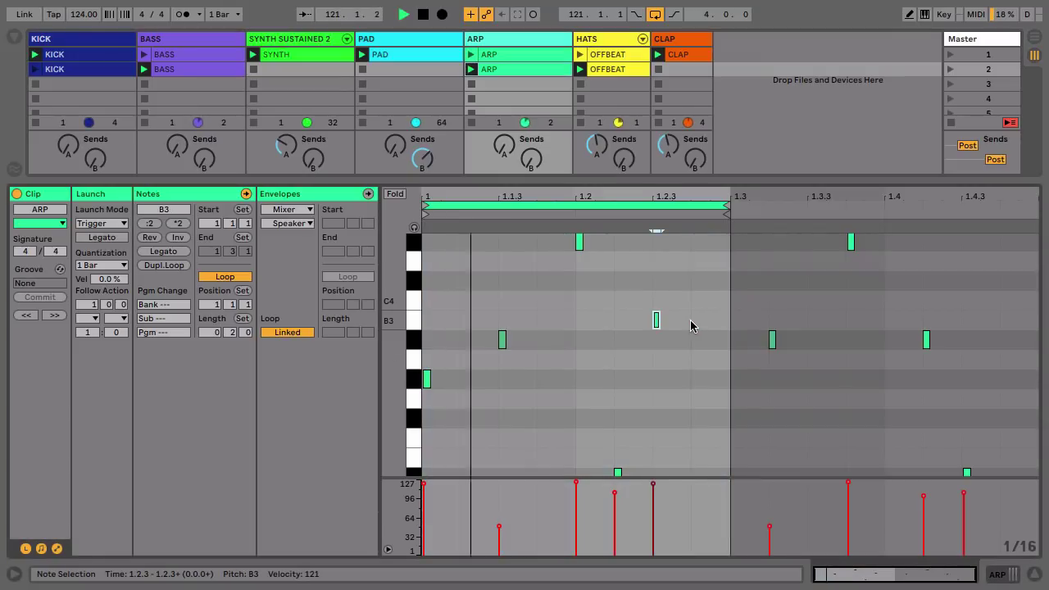
pyautogui.press('Down')
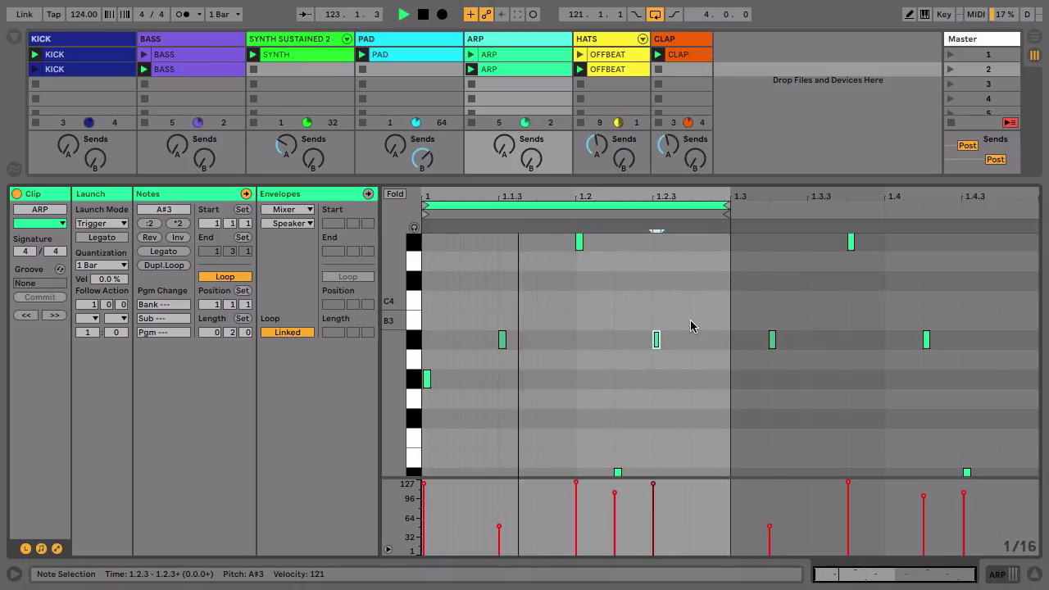
pyautogui.press('Up')
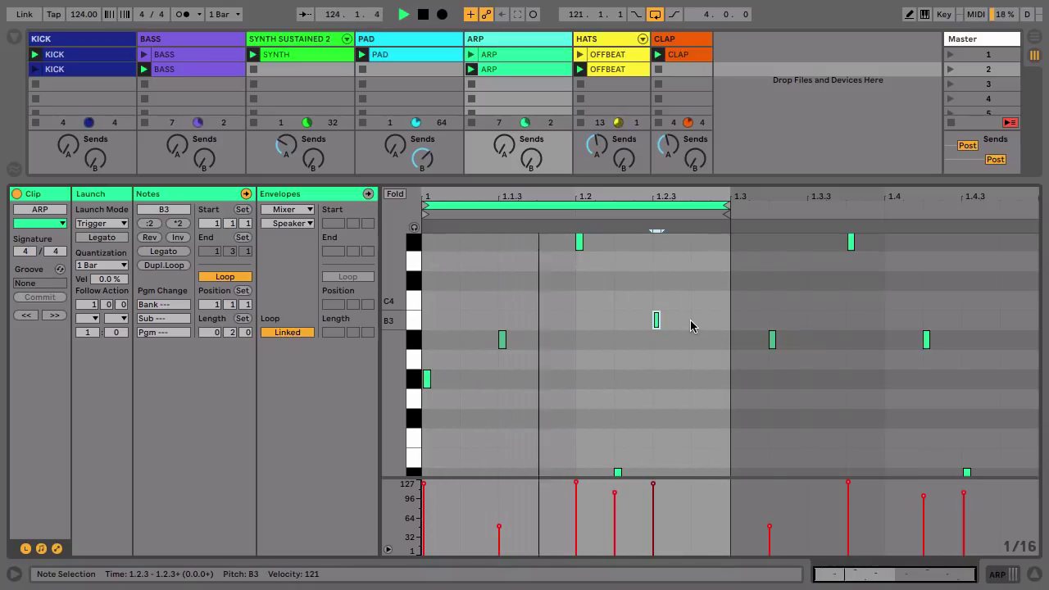
pyautogui.press('Down')
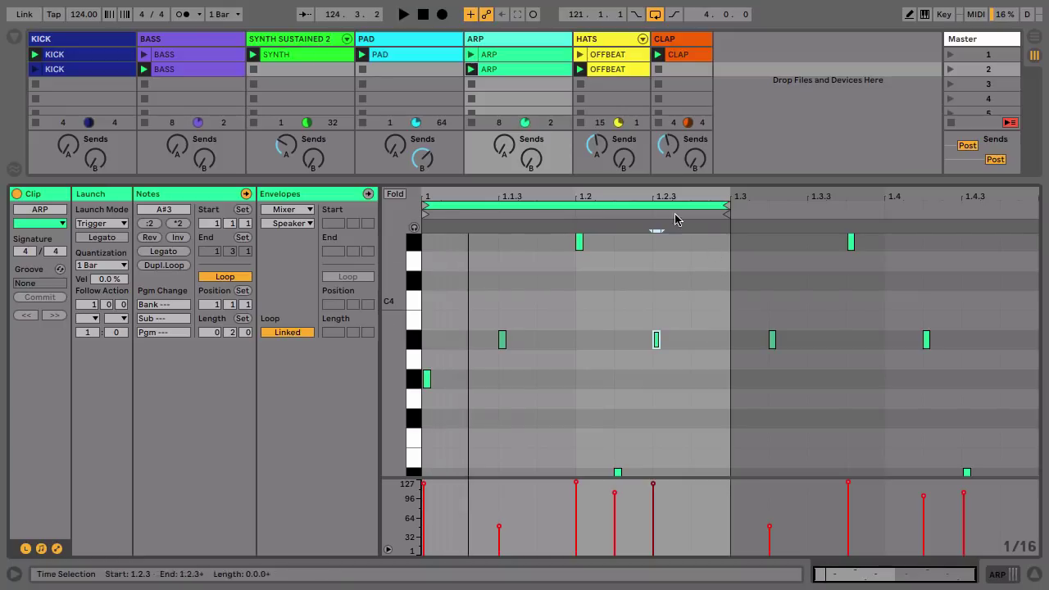
# With Fold on, delete the notes after 1.3 and duplicate the first half-bar's notes.
pyautogui.click(403, 194)
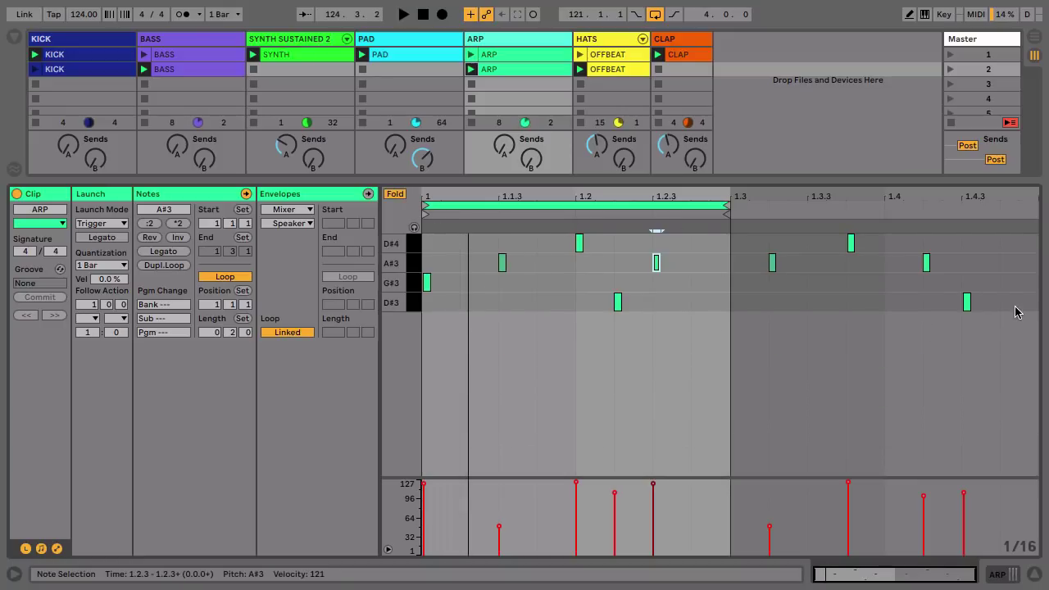
pyautogui.moveTo(1037, 302); pyautogui.dragTo(732, 238)
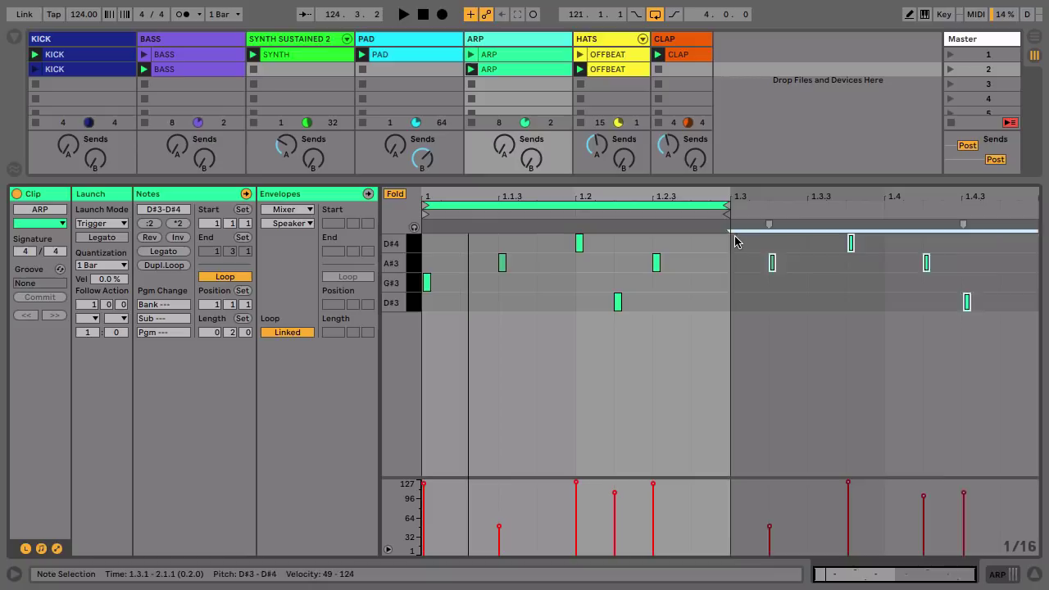
pyautogui.press('Delete')
pyautogui.moveTo(723, 306); pyautogui.dragTo(420, 241)
pyautogui.hotkey('ctrl', 'd')
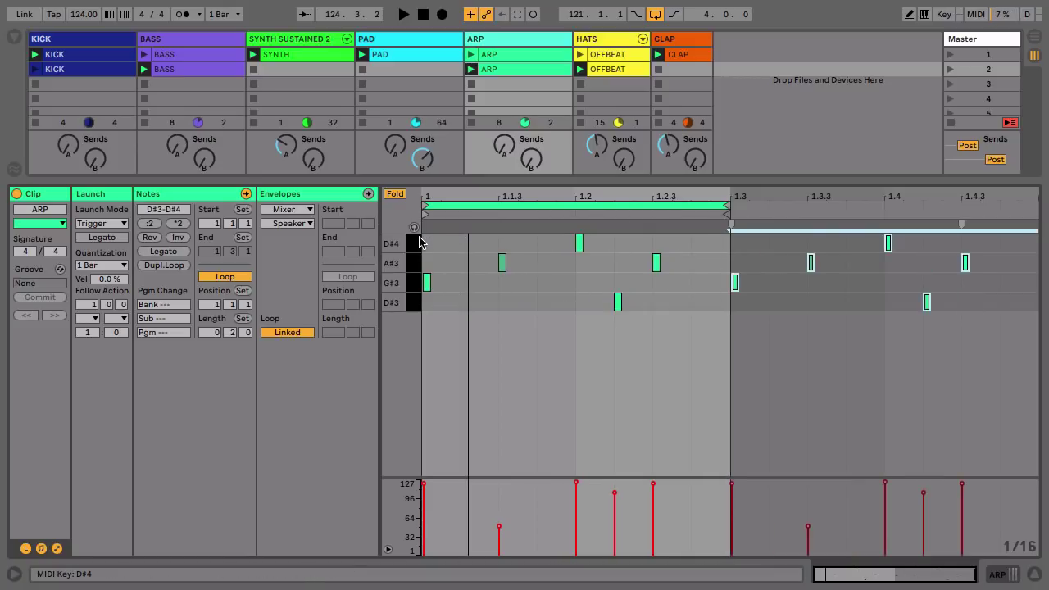
# Extend the second ARP clip's loop to a full bar, raise its 1.2.3 note to B3, and relaunch the original ARP clip.
pyautogui.moveTo(728, 206); pyautogui.dragTo(1030, 217)
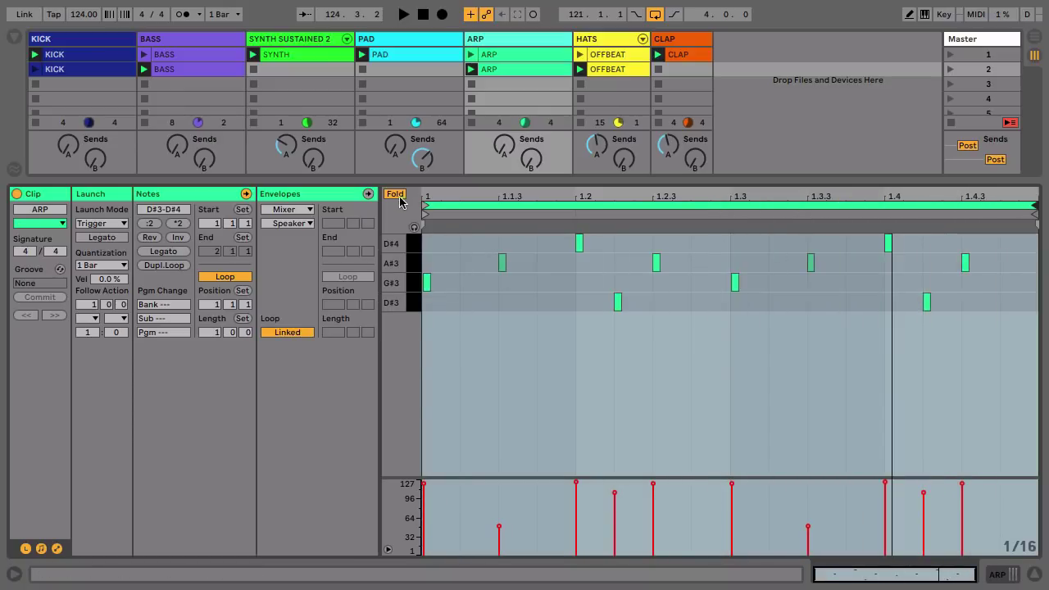
pyautogui.click(395, 194)
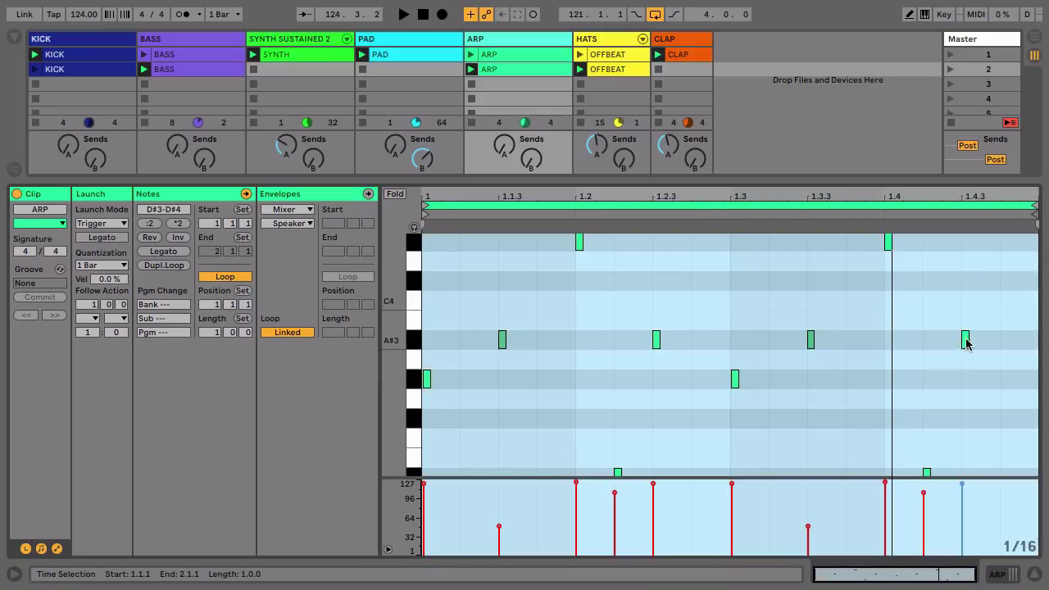
pyautogui.click(964, 340)
pyautogui.click(655, 340)
pyautogui.press('Up')
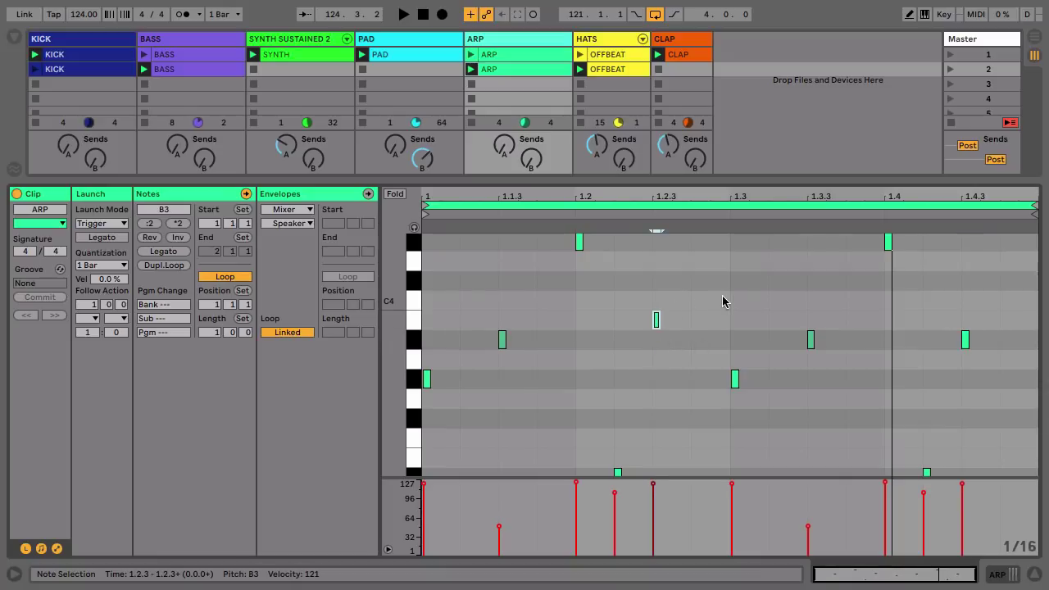
pyautogui.press('space')
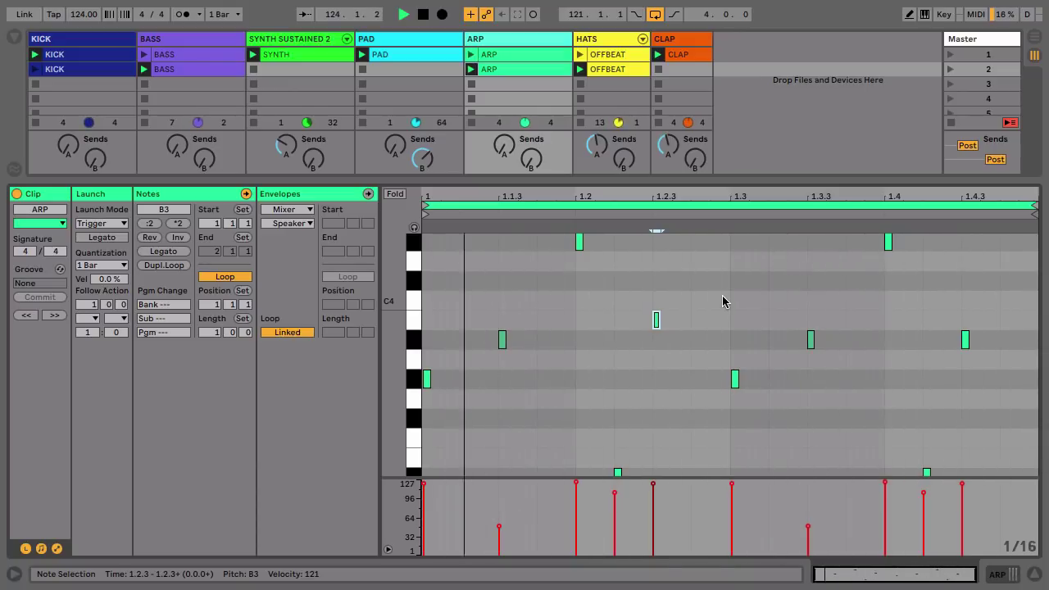
pyautogui.click(470, 54)
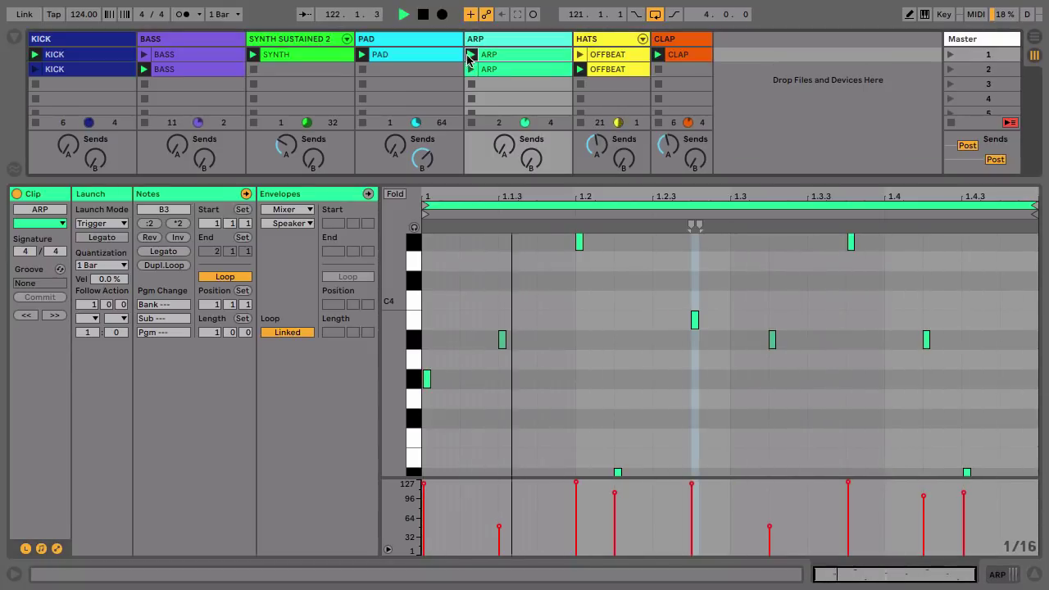
# Launch the second ARP clip, shorten its loop to 1.3, play it, then restore the full bar.
pyautogui.click(471, 68)
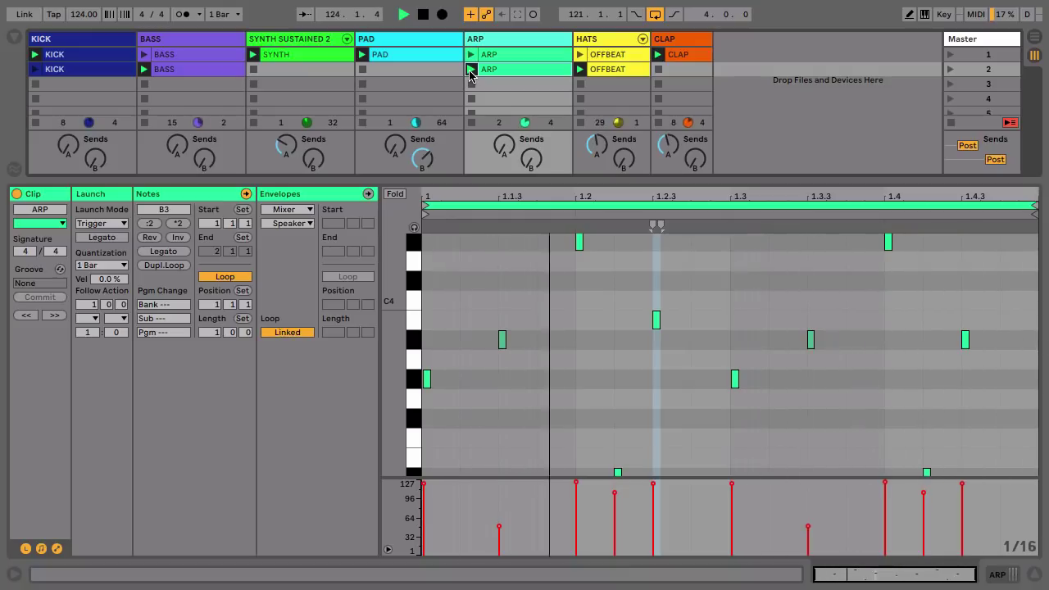
pyautogui.press('space')
pyautogui.click(1008, 206)
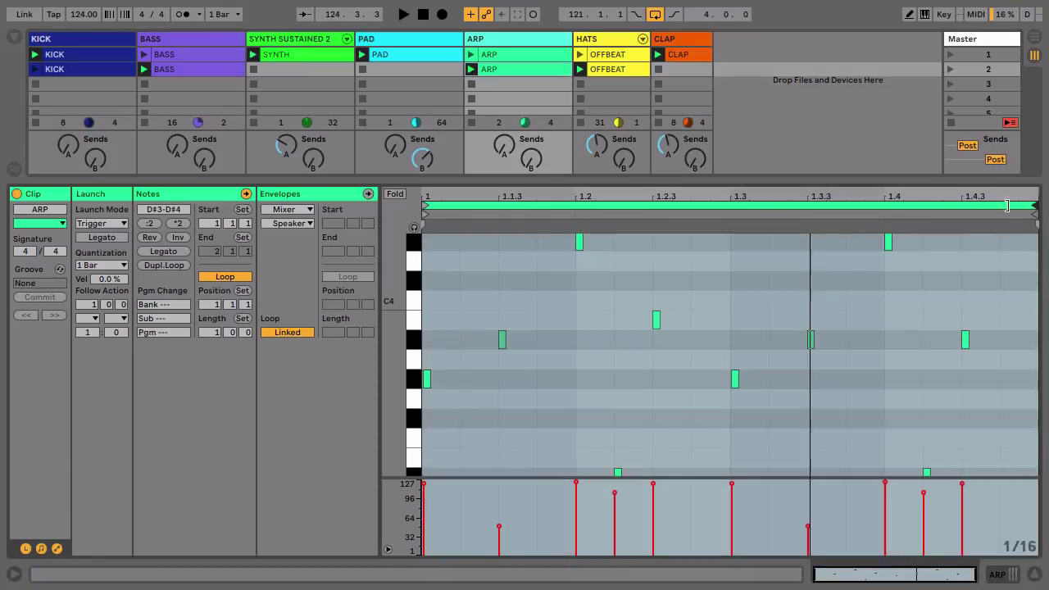
pyautogui.moveTo(1007, 205); pyautogui.dragTo(732, 224)
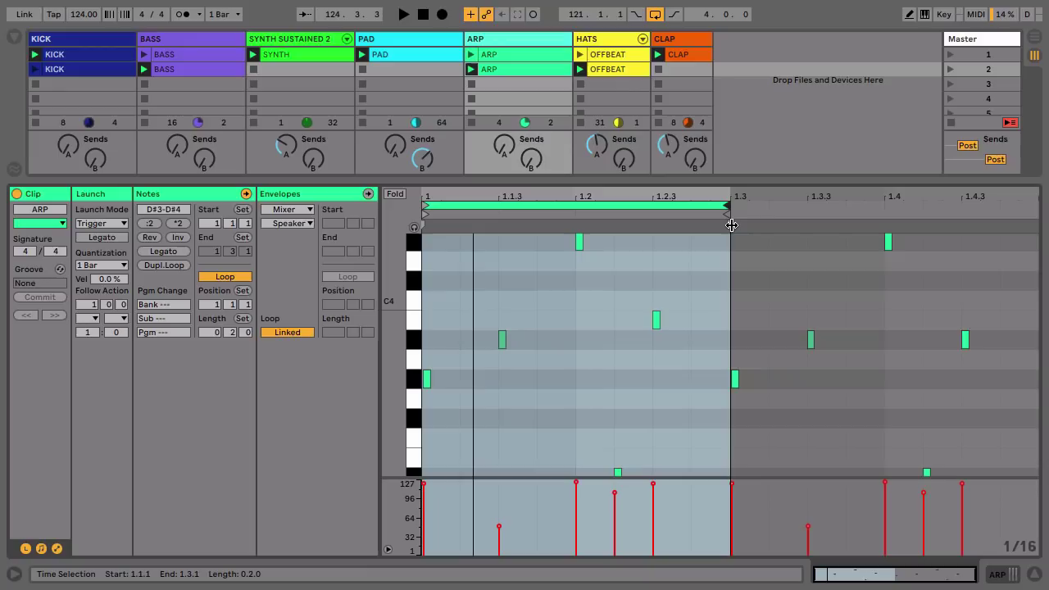
pyautogui.press('space')
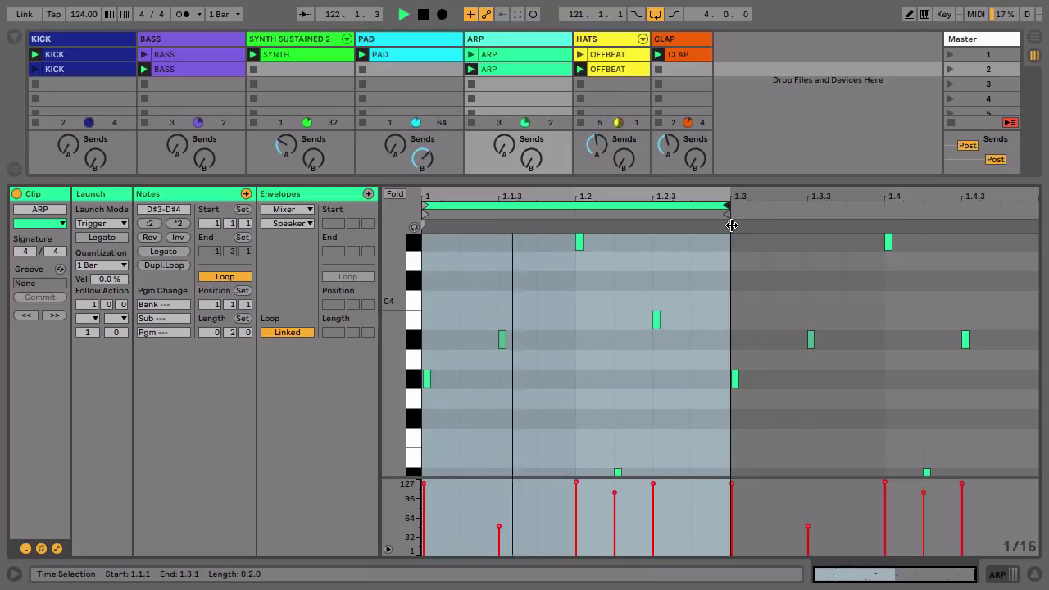
pyautogui.moveTo(731, 224); pyautogui.dragTo(1029, 229)
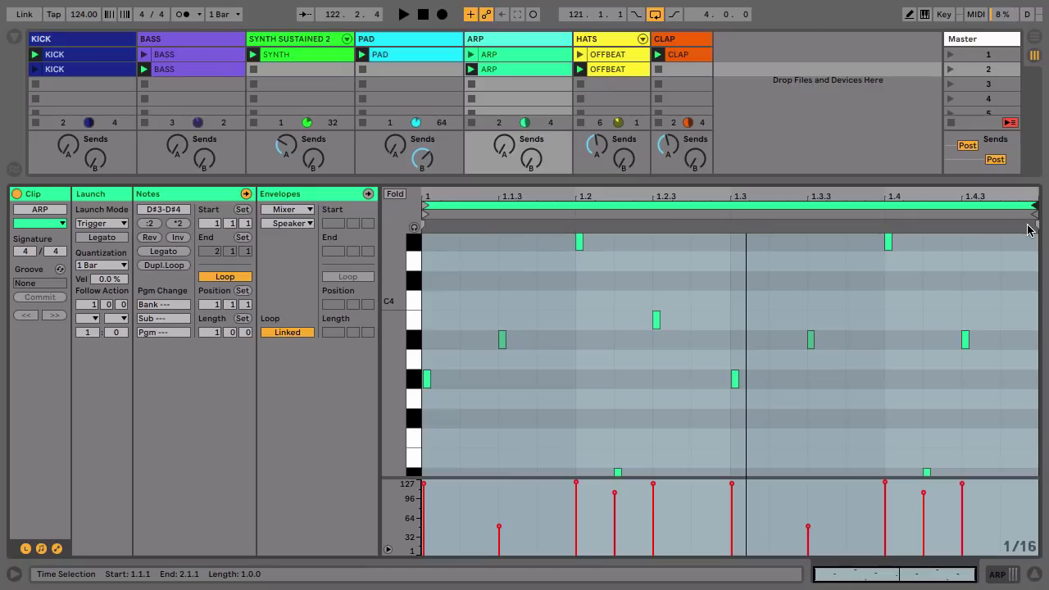
# Load a Delay onto the ARP track's device chain via the 'delay' search.
pyautogui.click(544, 38)
pyautogui.click(522, 39)
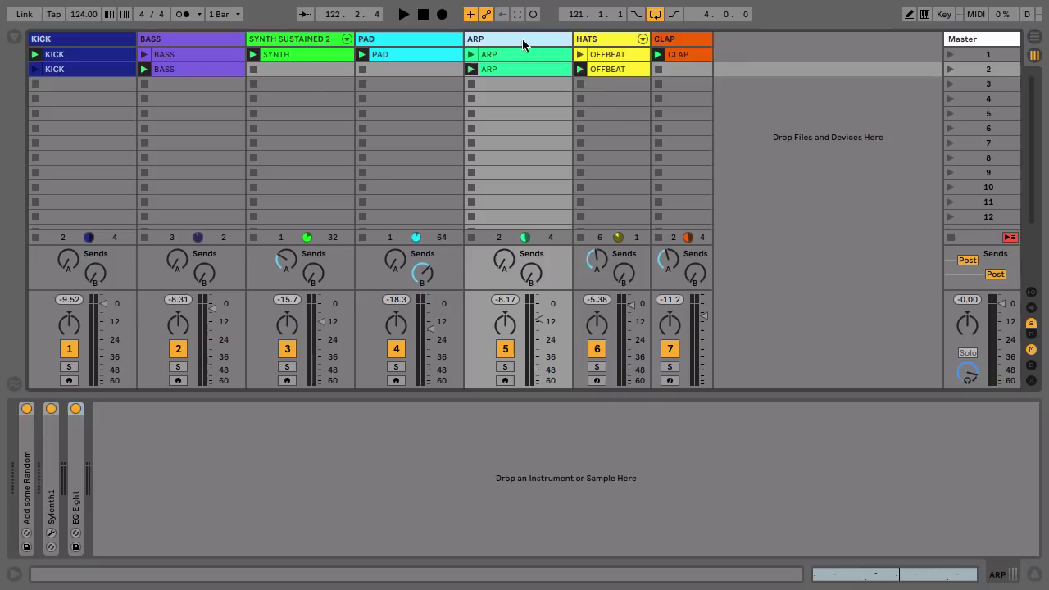
pyautogui.click(529, 497)
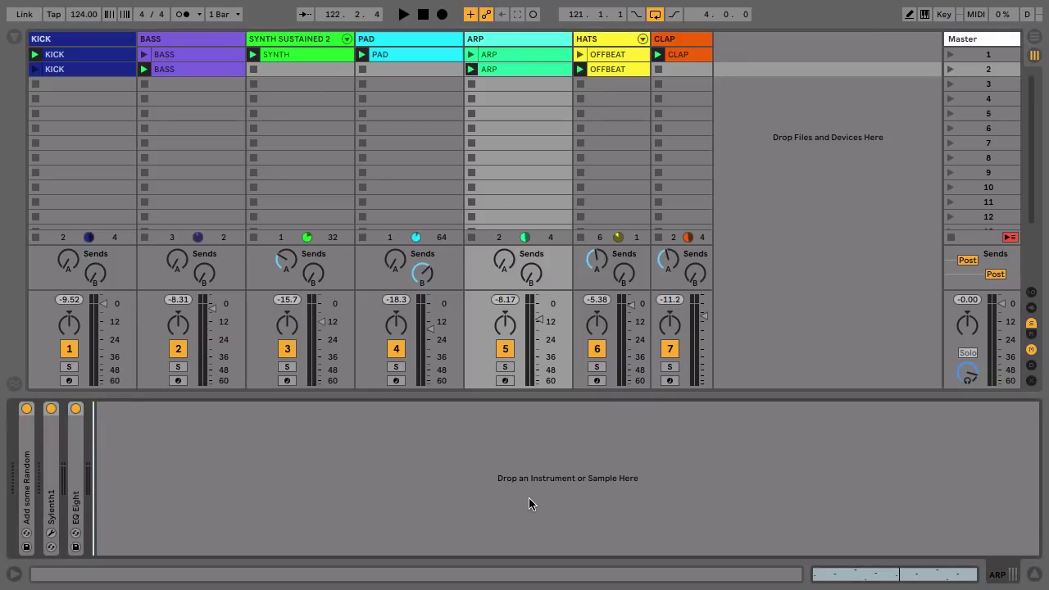
pyautogui.hotkey('ctrl', 'f')
pyautogui.press('Down')
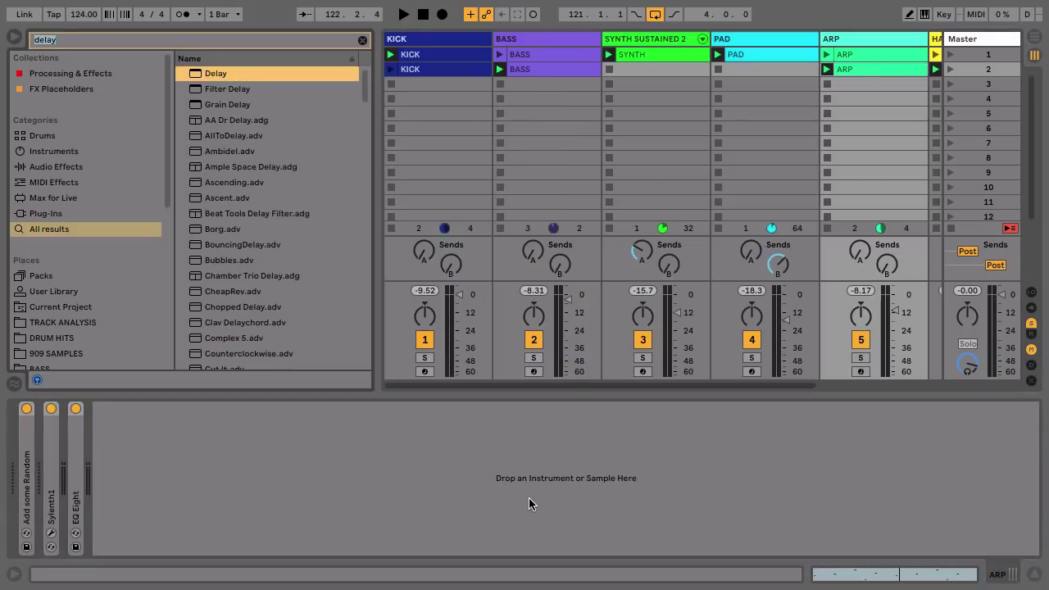
pyautogui.press('Return')
pyautogui.hotkey('ctrl', 'alt', 'b')
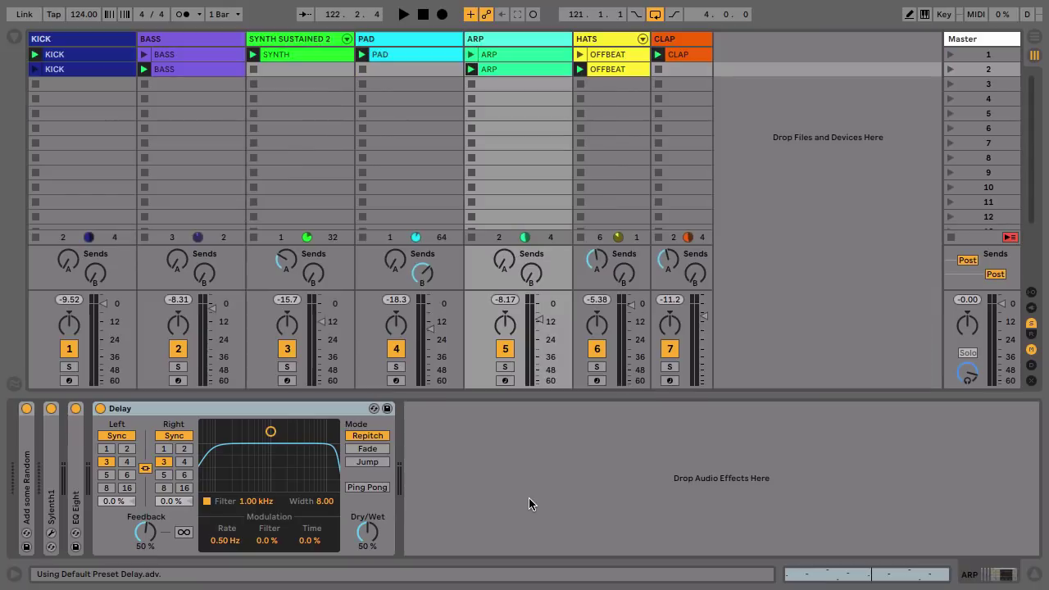
# Solo ARP and narrow the Delay's filter band around 931 Hz while listening.
pyautogui.click(505, 367)
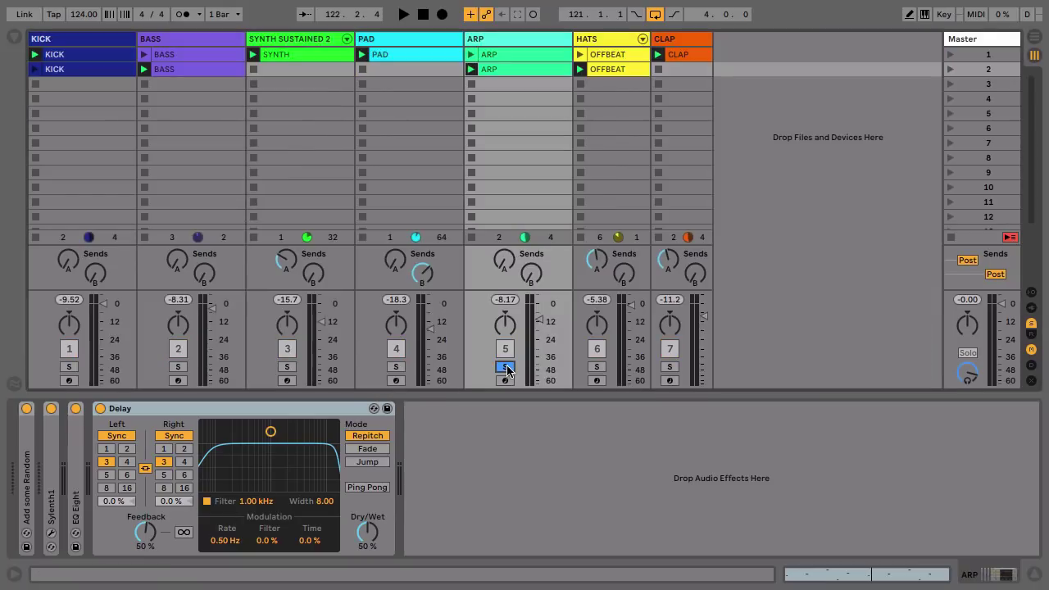
pyautogui.press('space')
pyautogui.press('space')
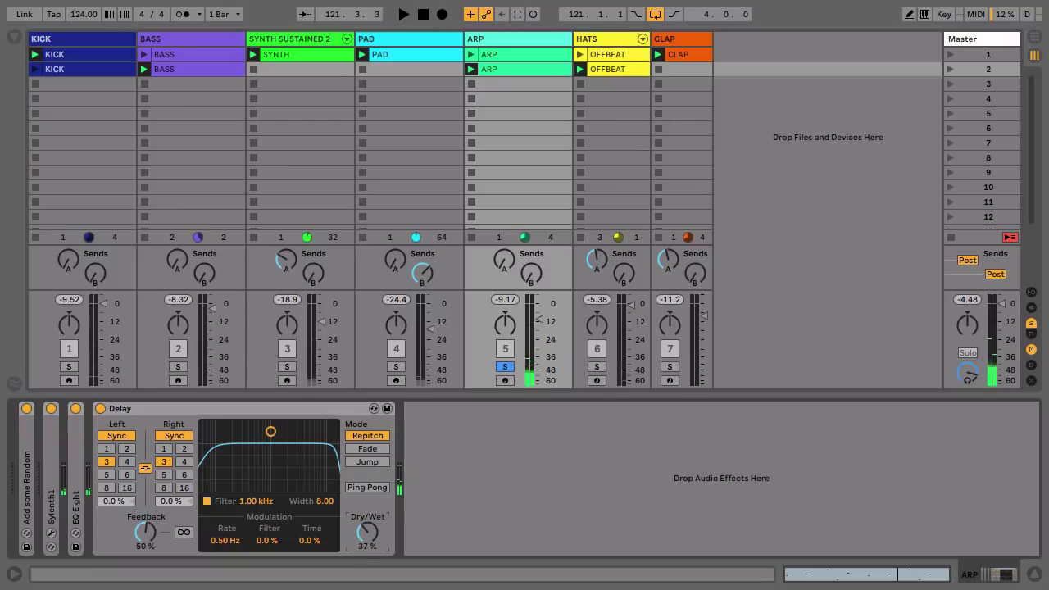
pyautogui.moveTo(367, 531); pyautogui.dragTo(90, 529)
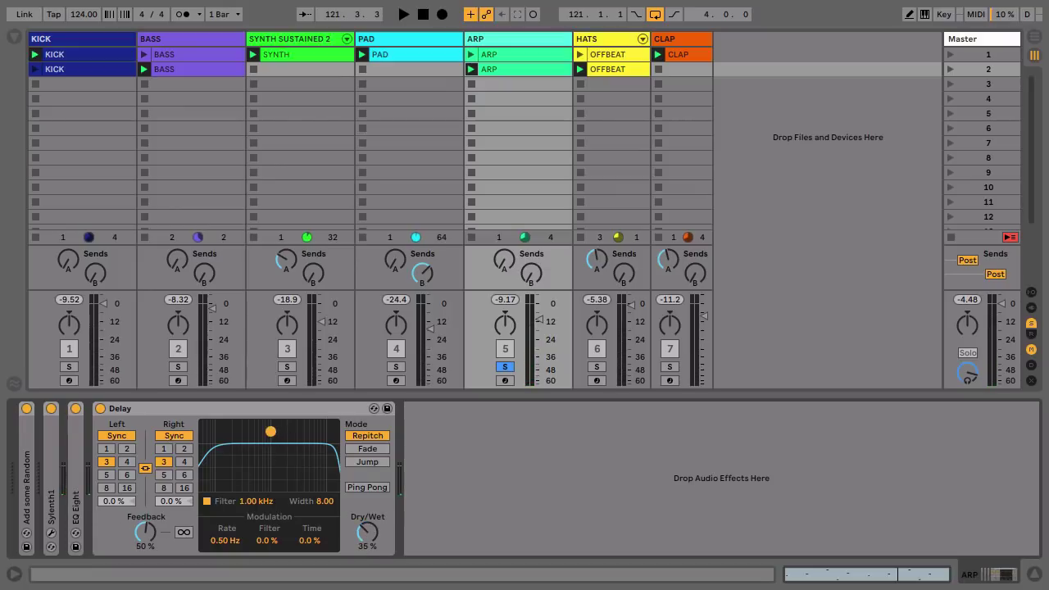
pyautogui.moveTo(270, 431); pyautogui.dragTo(269, 475)
pyautogui.press('space')
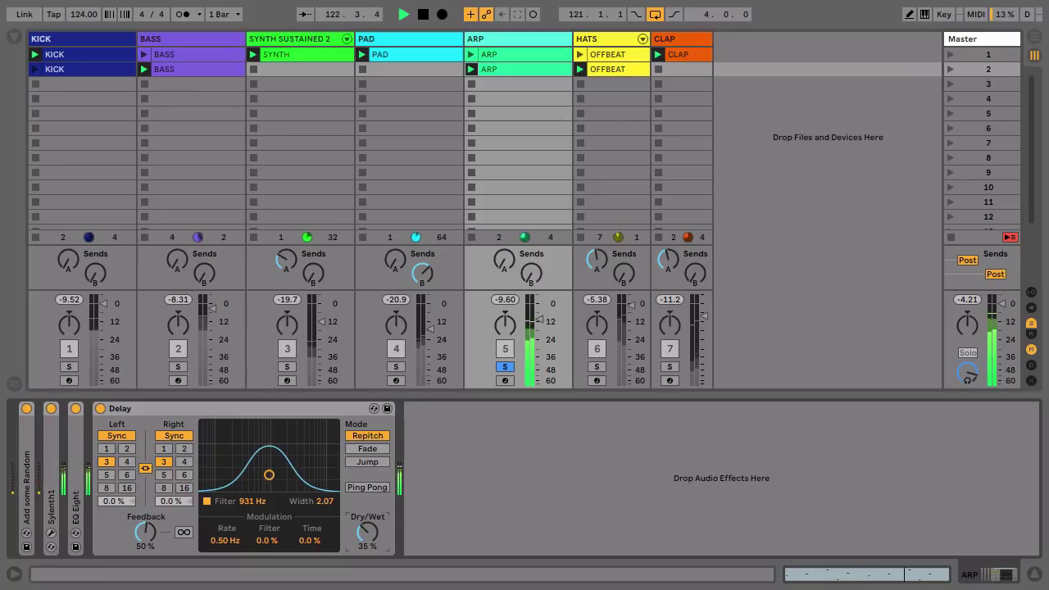
# Set the Delay to 29% dry/wet, sync time 2, and 65% feedback.
pyautogui.moveTo(368, 533); pyautogui.dragTo(367, 538)
pyautogui.click(145, 532)
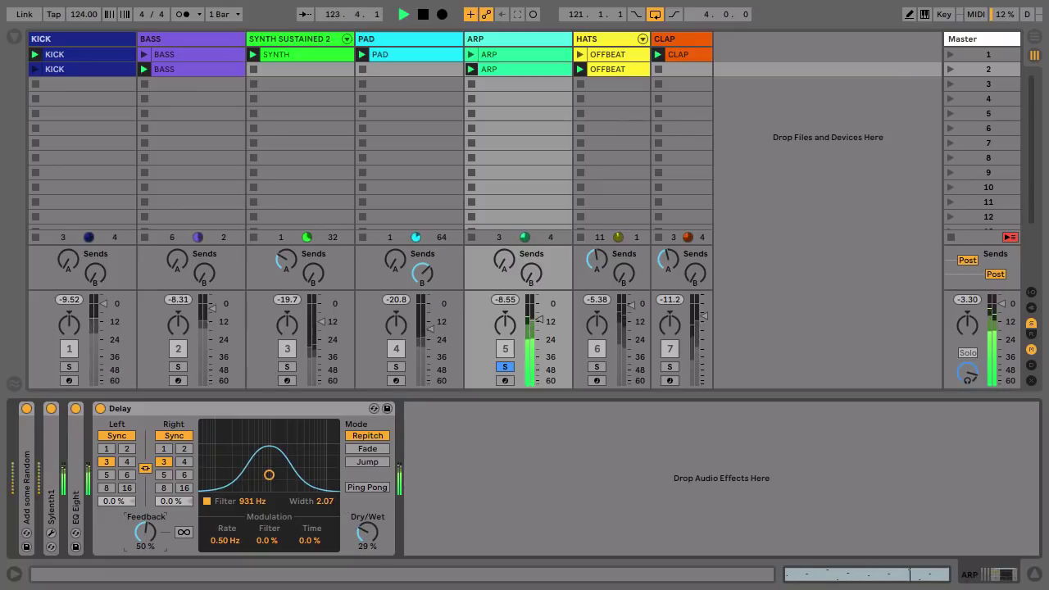
pyautogui.click(127, 448)
pyautogui.moveTo(137, 535); pyautogui.dragTo(138, 521)
pyautogui.press('space')
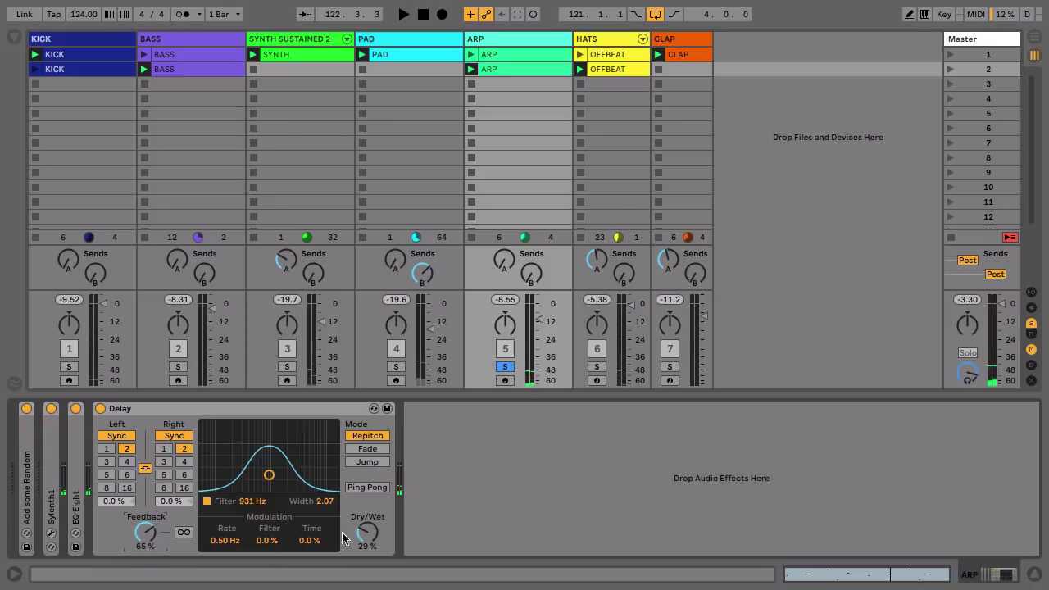
# With the ARP Delay fully wet during playback, set its filter modulation to 30 %, then dry/wet to 35 %.
pyautogui.moveTo(366, 534); pyautogui.dragTo(367, 483)
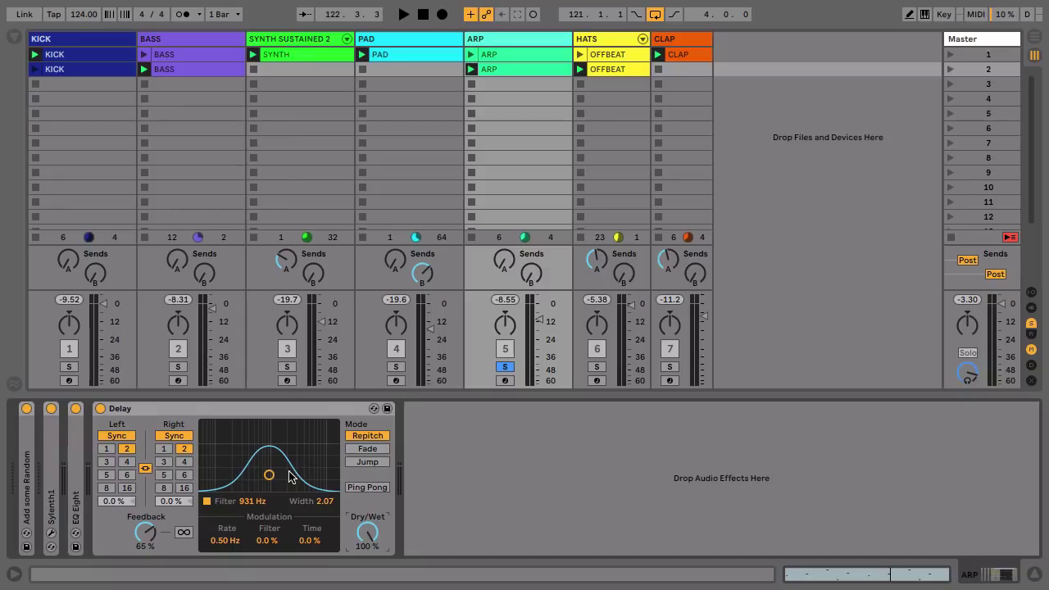
pyautogui.press('space')
pyautogui.moveTo(267, 540); pyautogui.dragTo(268, 506)
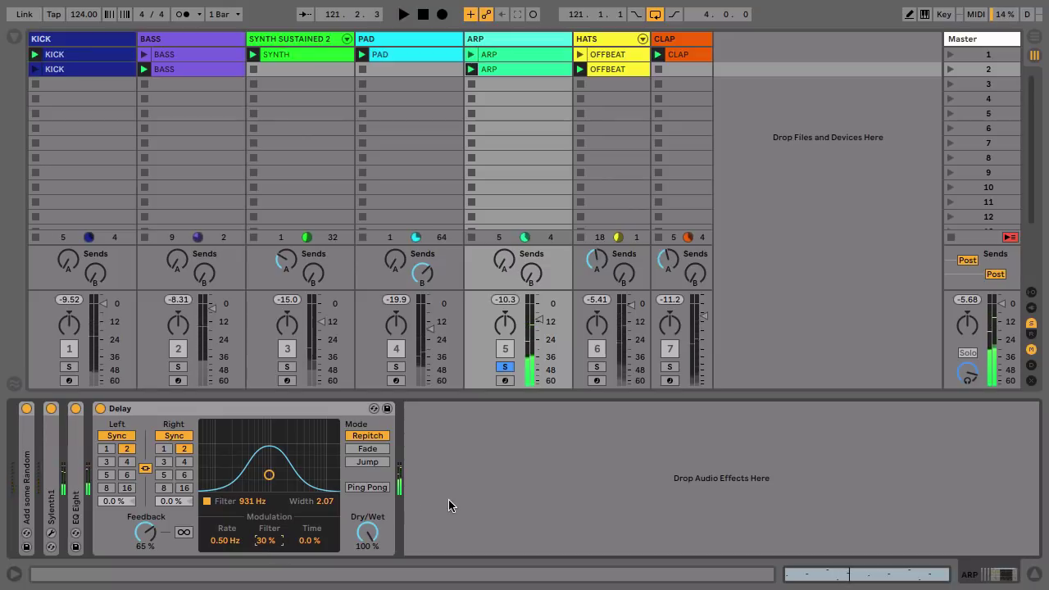
pyautogui.moveTo(368, 532); pyautogui.dragTo(367, 573)
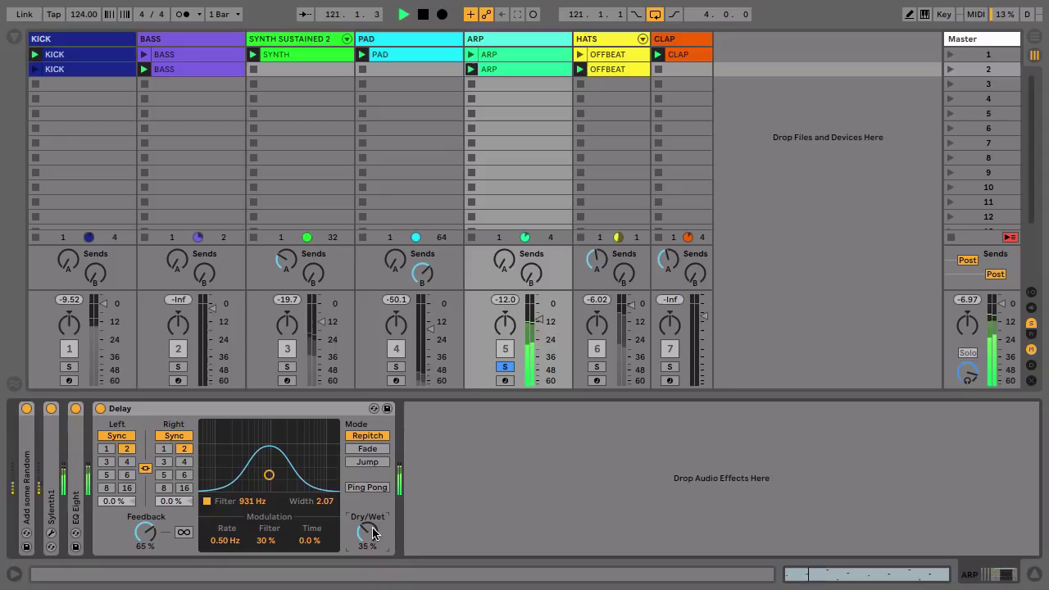
# Unsolo the ARP track to hear all seven tracks with the delay, then stop playback.
pyautogui.click(508, 365)
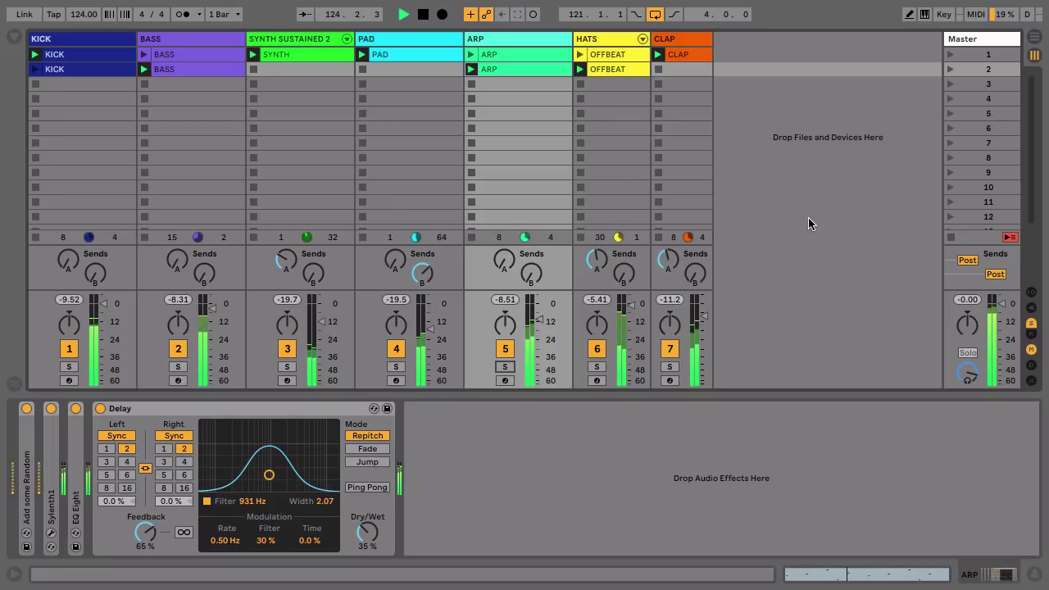
pyautogui.press('space')
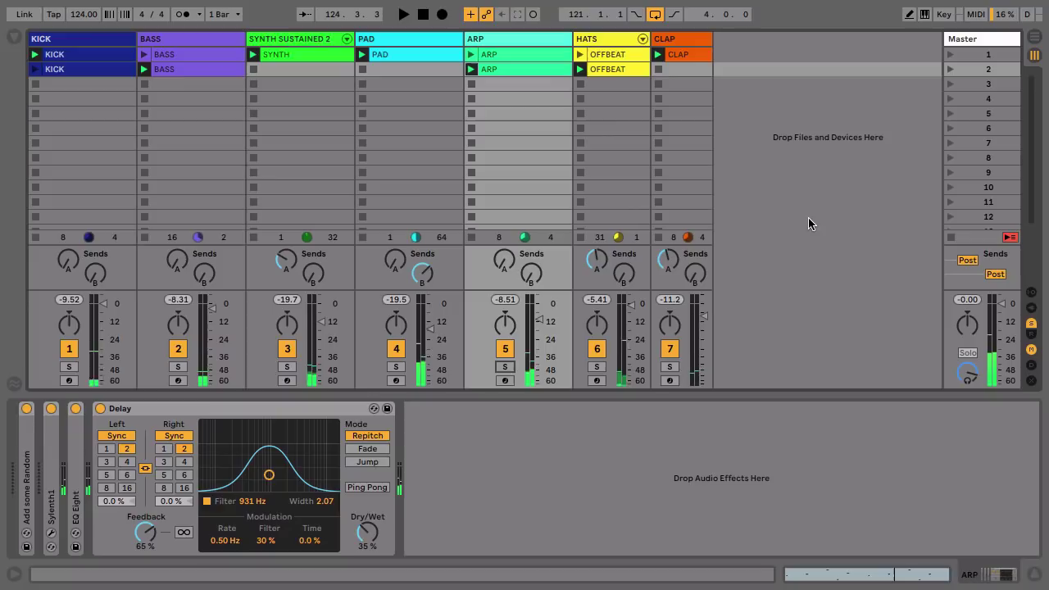